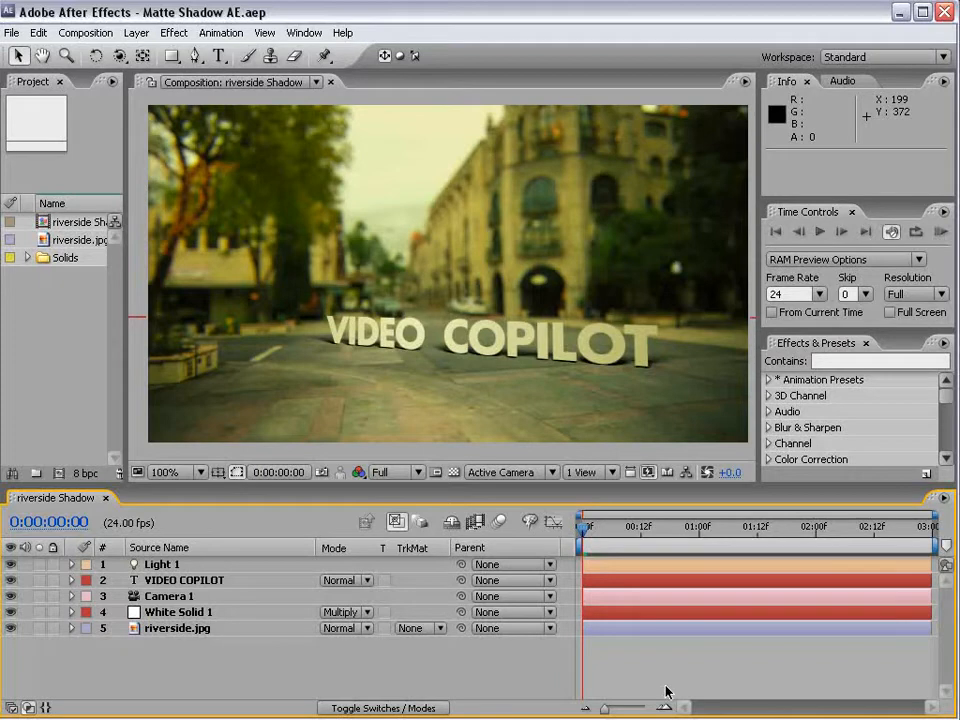
# Step: Widen the project list and create a new composition from riverside.jpg
pyautogui.moveTo(125, 346); pyautogui.dragTo(188, 350)
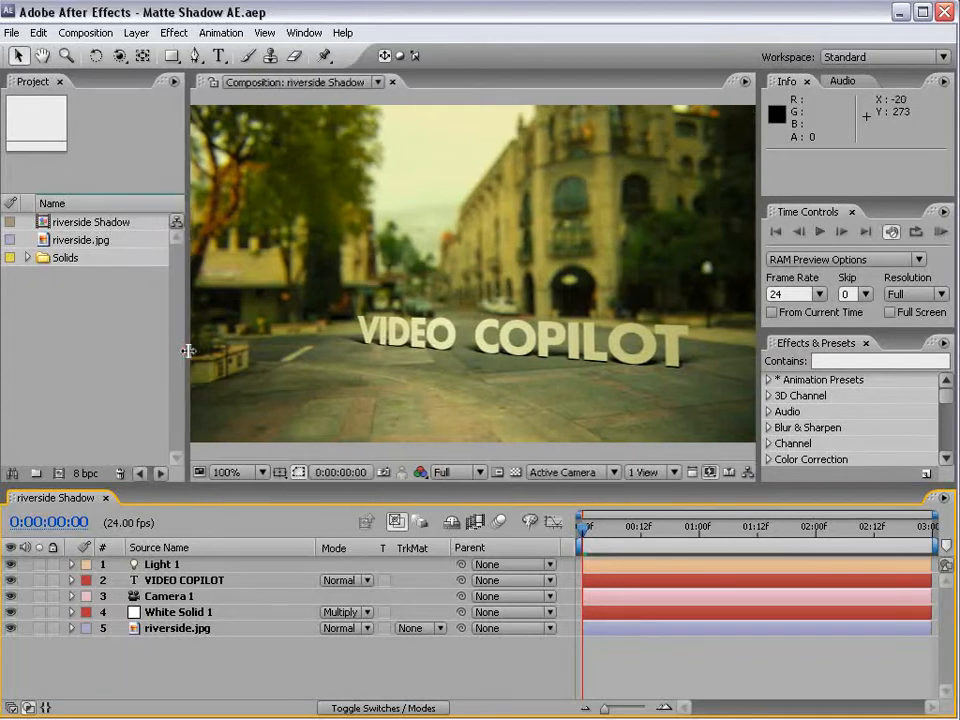
pyautogui.click(60, 242)
pyautogui.moveTo(60, 242); pyautogui.dragTo(59, 473)
pyautogui.click(643, 617)
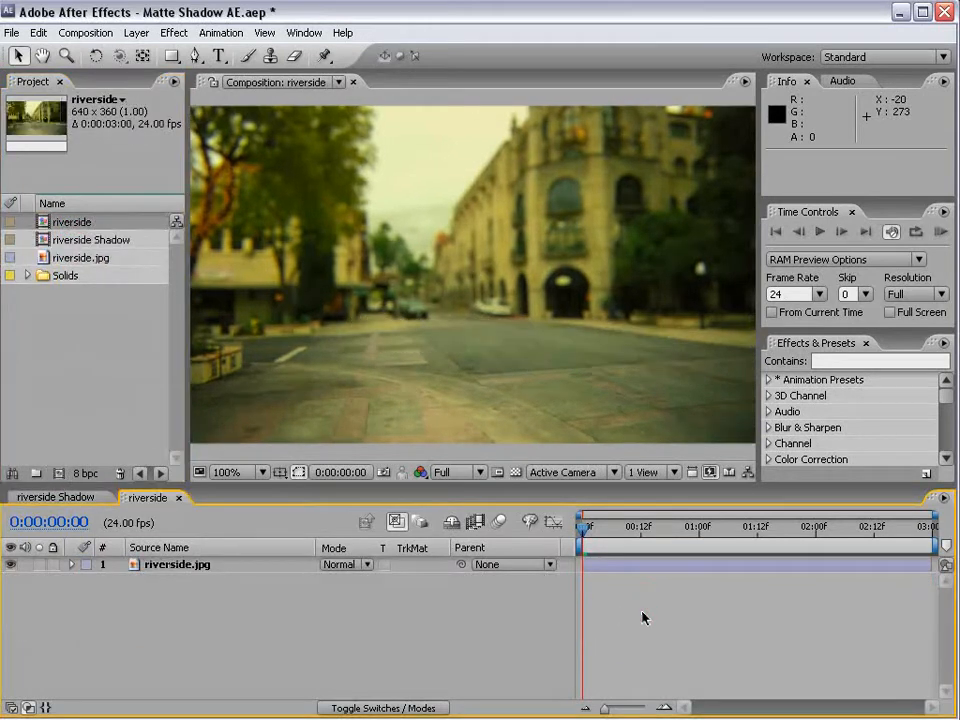
# Step: Review the riverside Shadow composition for reference and return to the riverside composition
pyautogui.moveTo(640, 528); pyautogui.dragTo(349, 566)
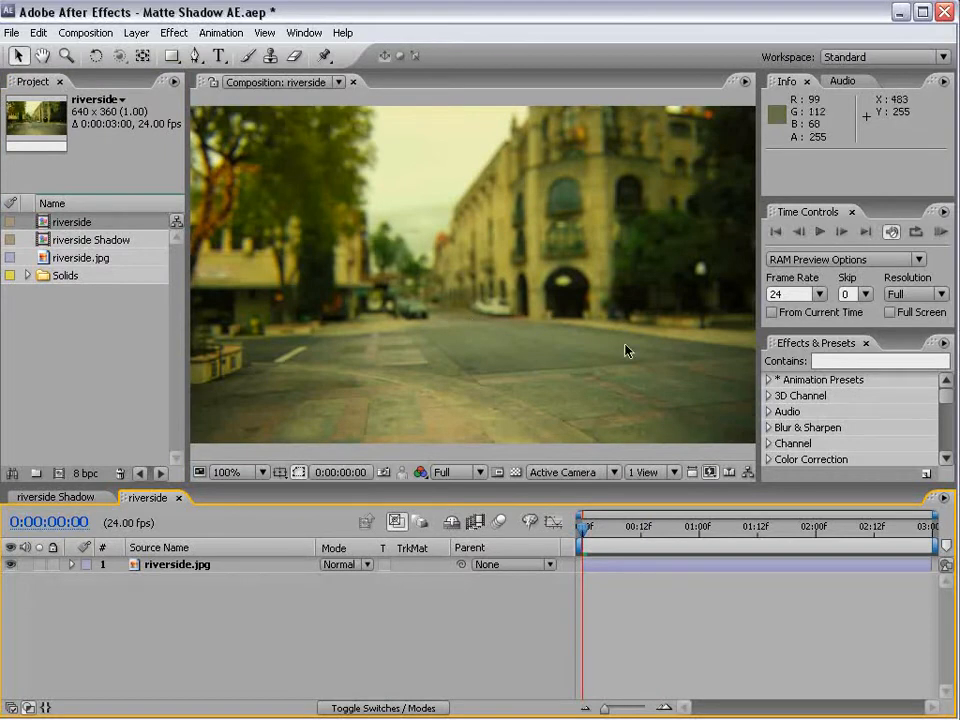
pyautogui.click(38, 497)
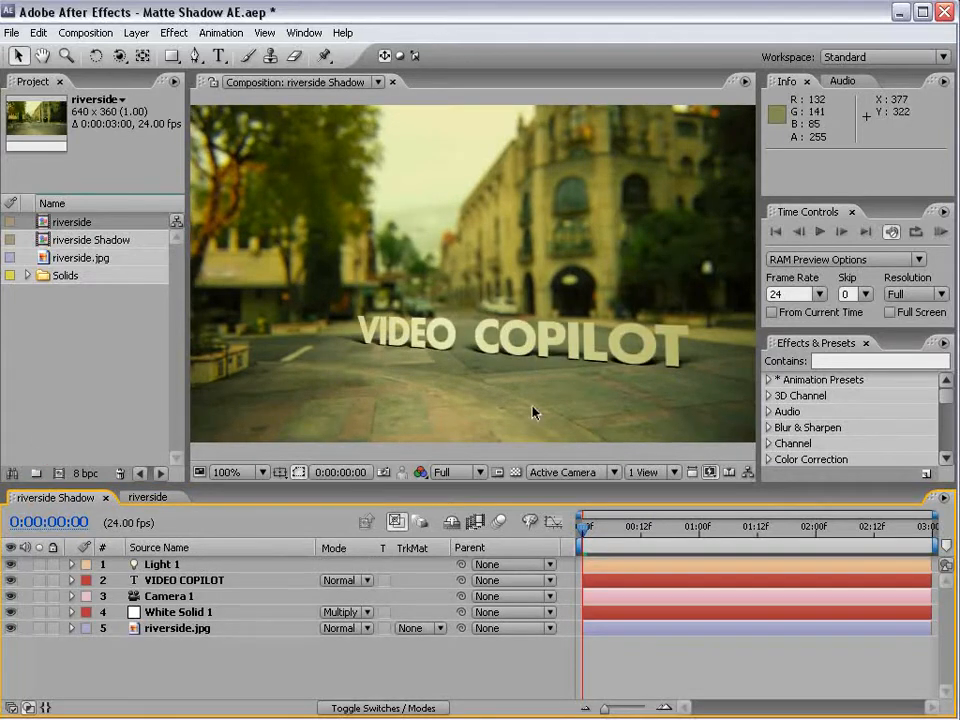
pyautogui.click(148, 497)
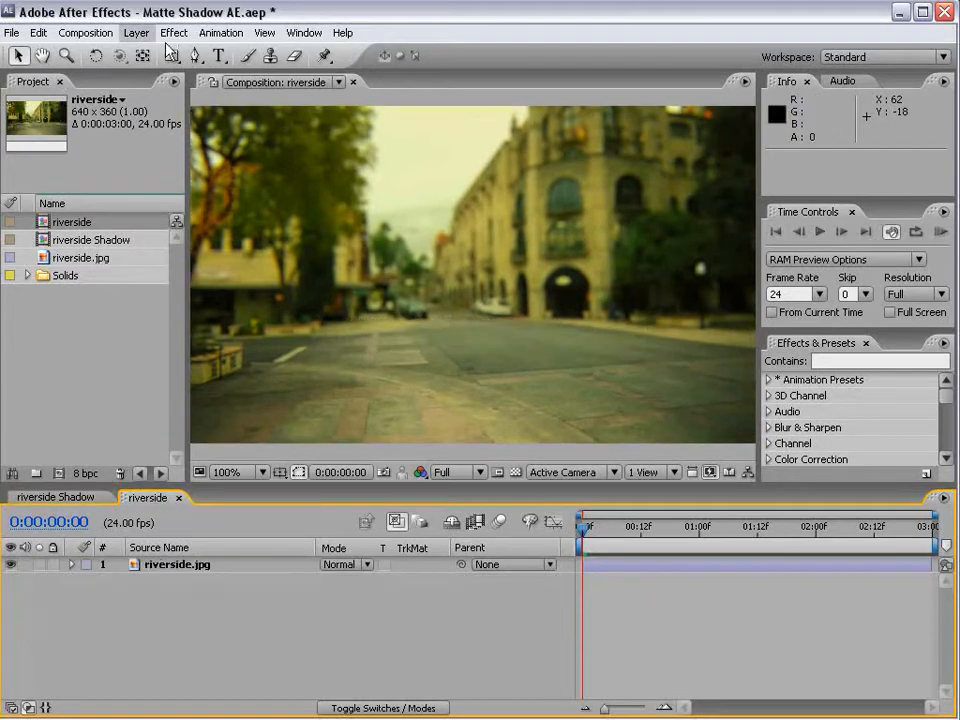
# Step: Create a white 600 × 600 pixel solid named BG above riverside.jpg
pyautogui.click(136, 32)
pyautogui.moveTo(261, 64)
pyautogui.click(416, 68)
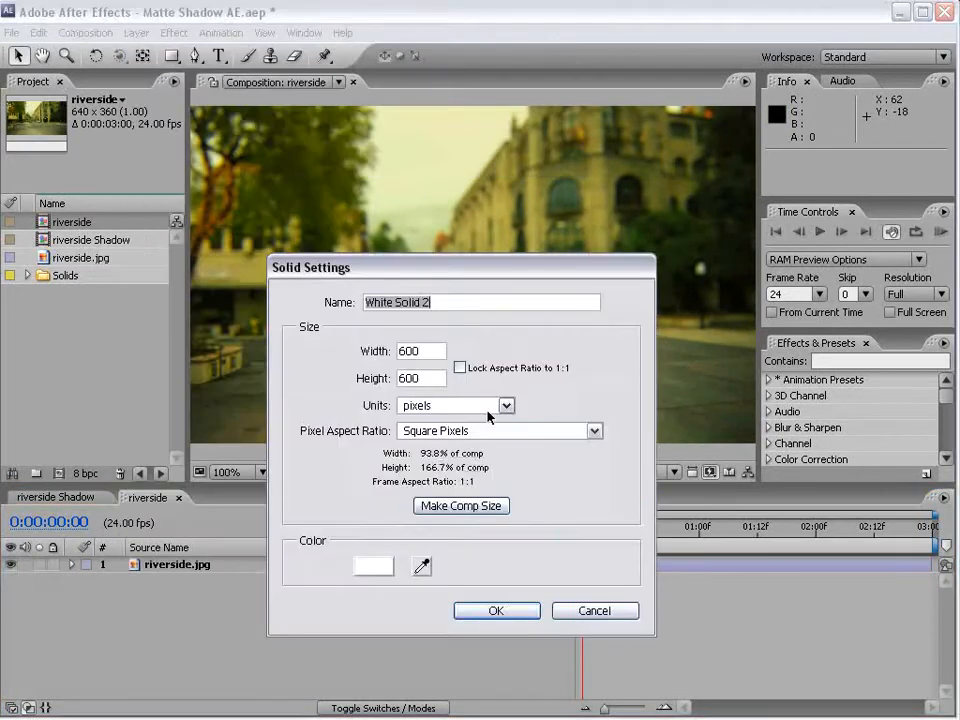
pyautogui.click(405, 351)
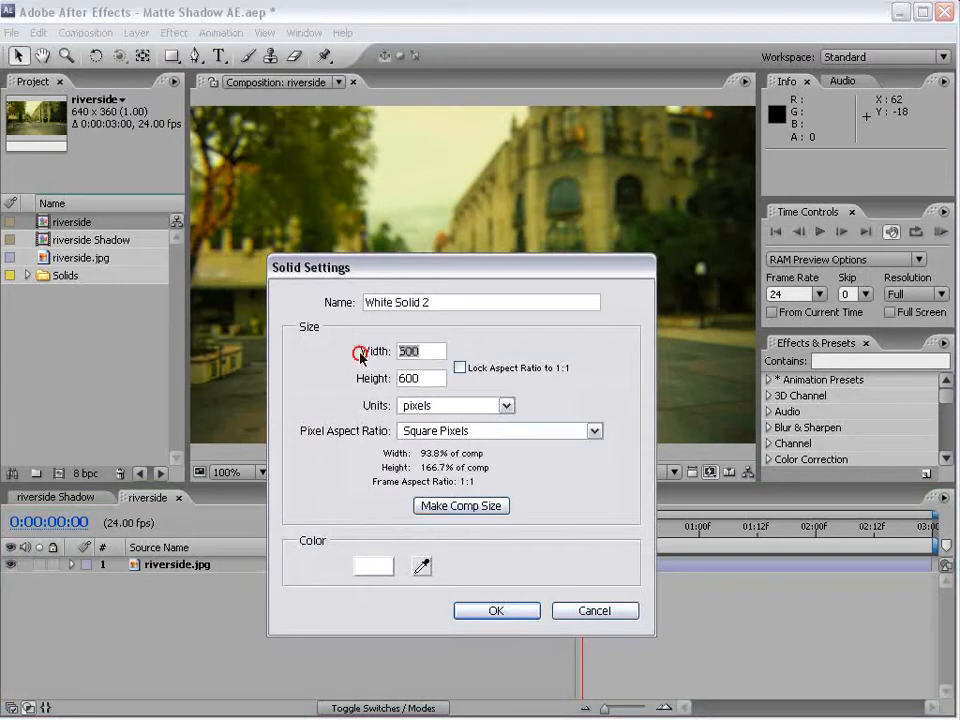
pyautogui.moveTo(433, 381); pyautogui.dragTo(334, 382)
pyautogui.moveTo(445, 302); pyautogui.dragTo(186, 307)
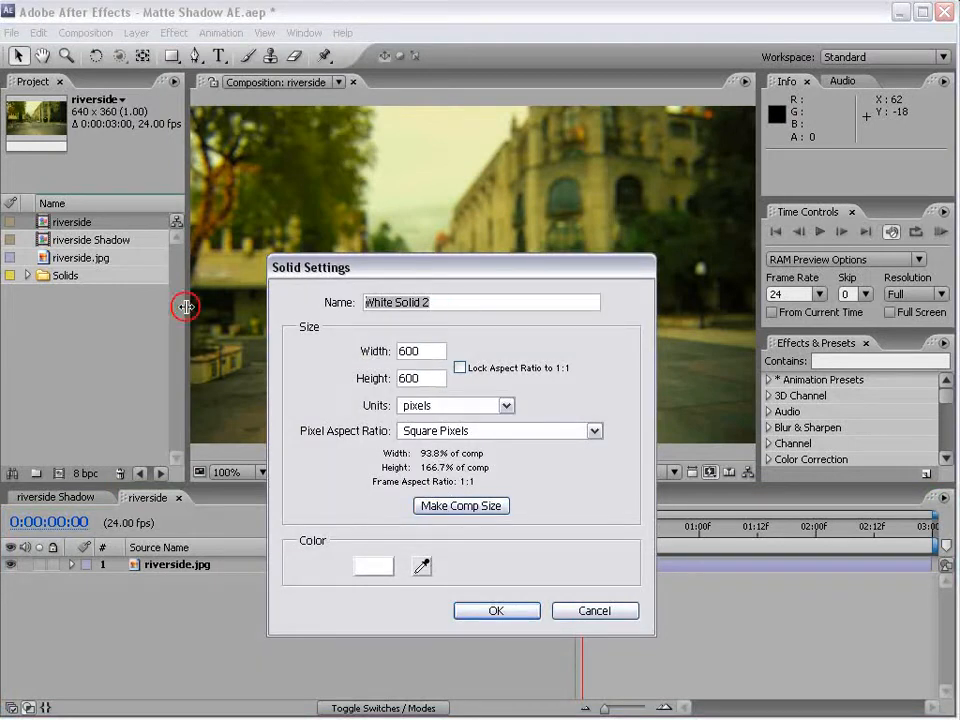
pyautogui.write('BG')
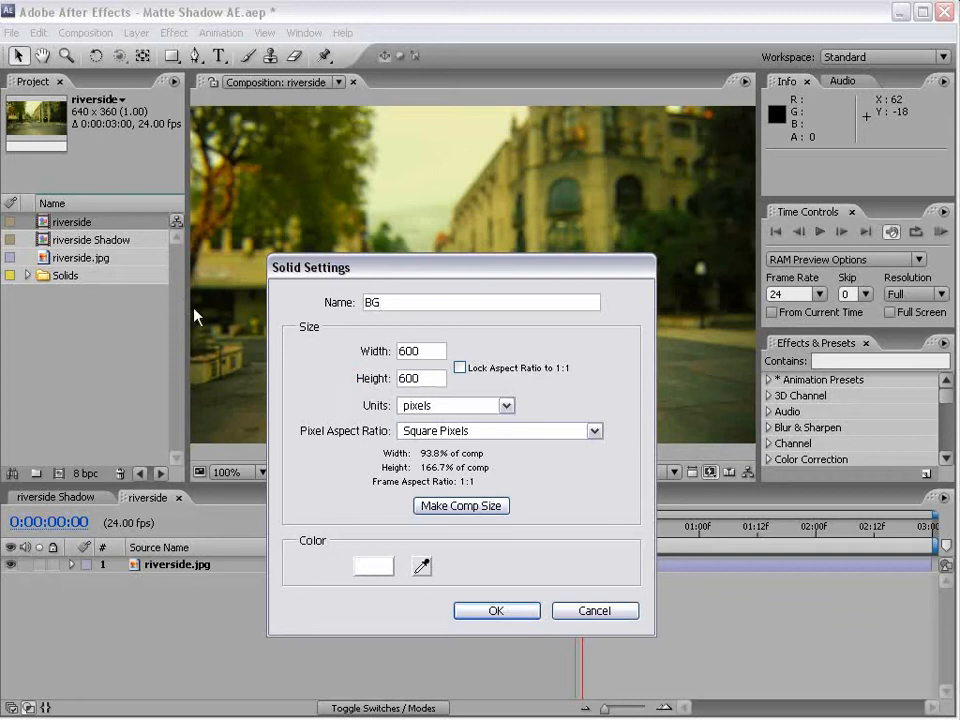
pyautogui.click(496, 610)
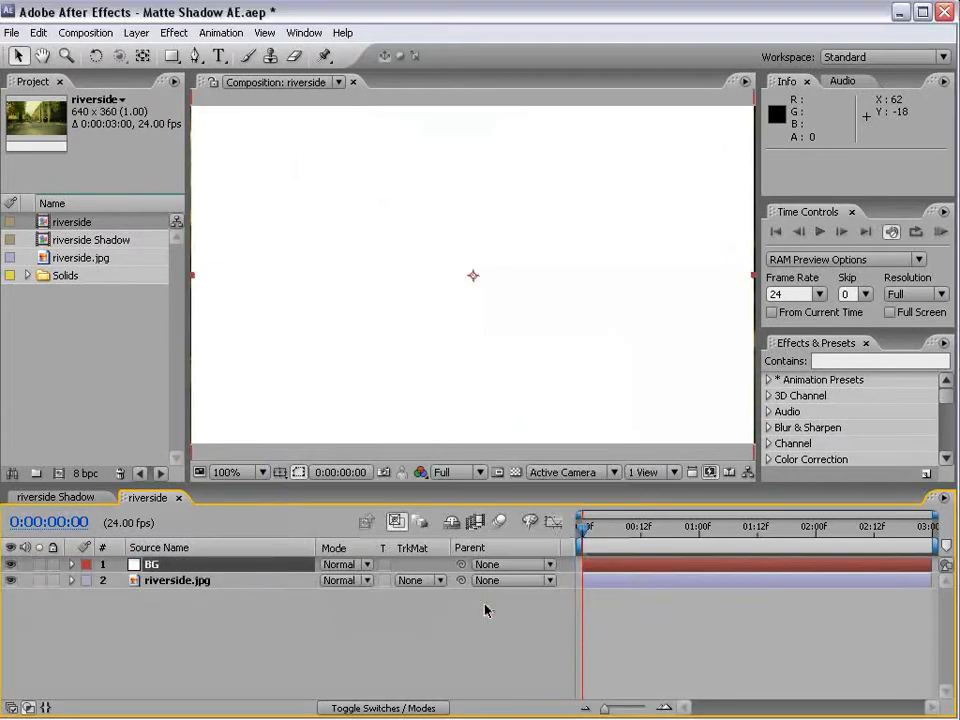
# Step: Make BG a 3D layer and lay it flat as a floor across the lower part of the street image
pyautogui.press('F4')
pyautogui.click(424, 566)
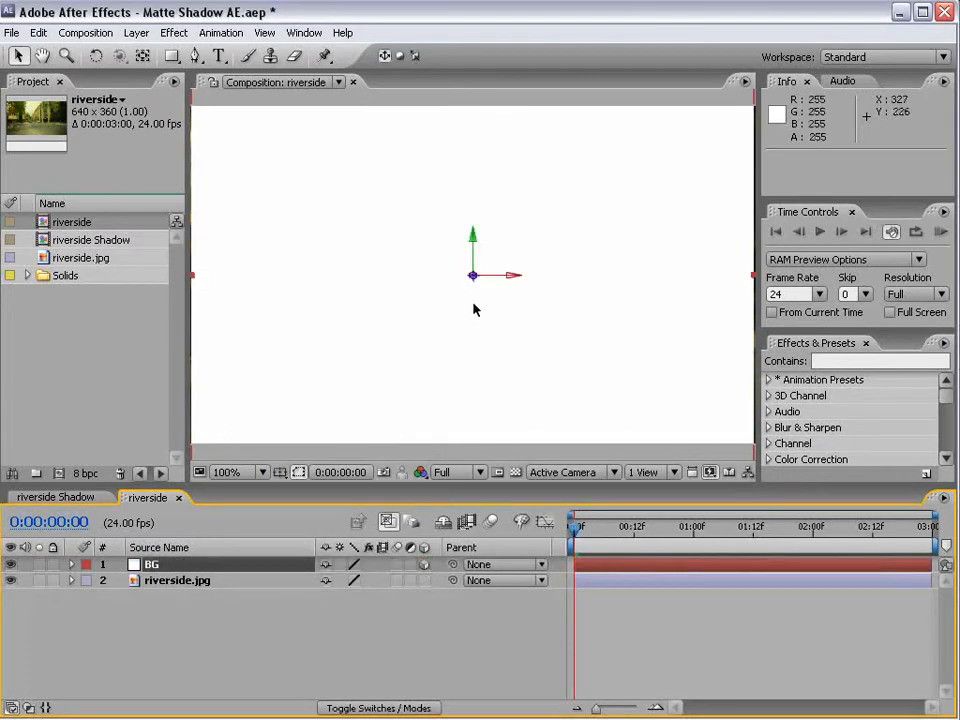
pyautogui.press('w')
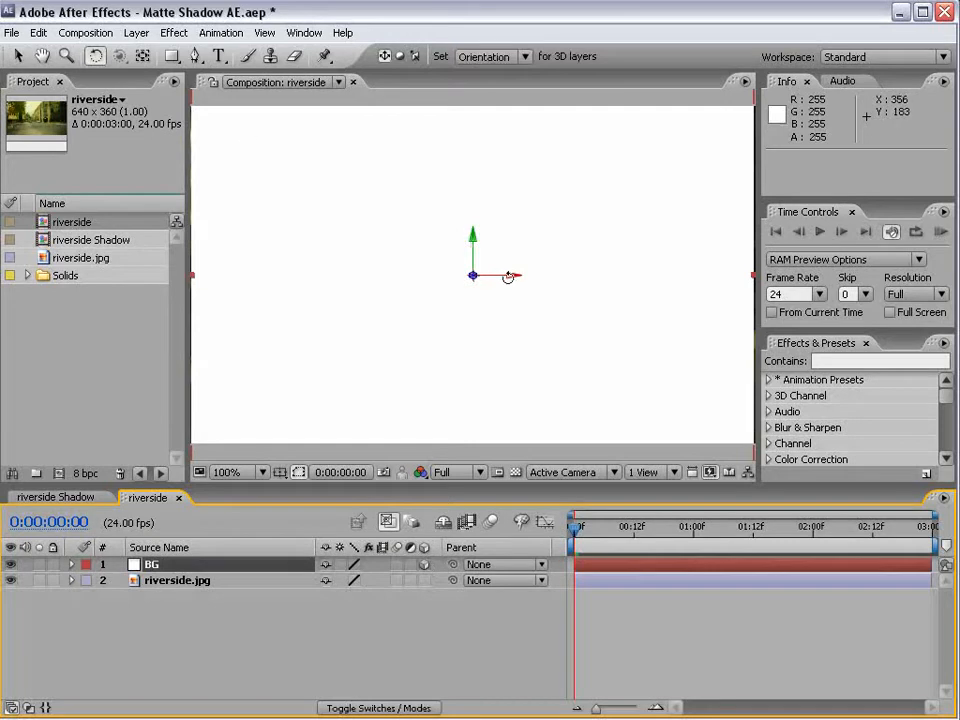
pyautogui.moveTo(495, 277); pyautogui.dragTo(473, 341)
pyautogui.press('v')
pyautogui.press('w')
pyautogui.moveTo(487, 390); pyautogui.dragTo(491, 326)
pyautogui.hotkey('ctrl', 'z')
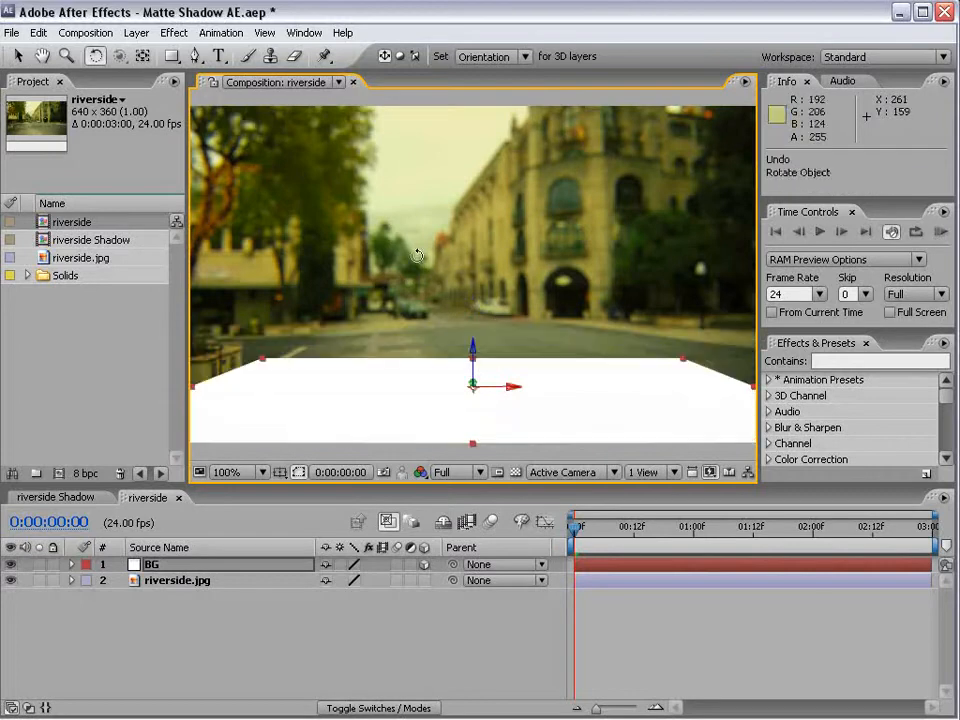
# Step: Add a camera with the 24mm preset
pyautogui.click(136, 32)
pyautogui.moveTo(130, 52)
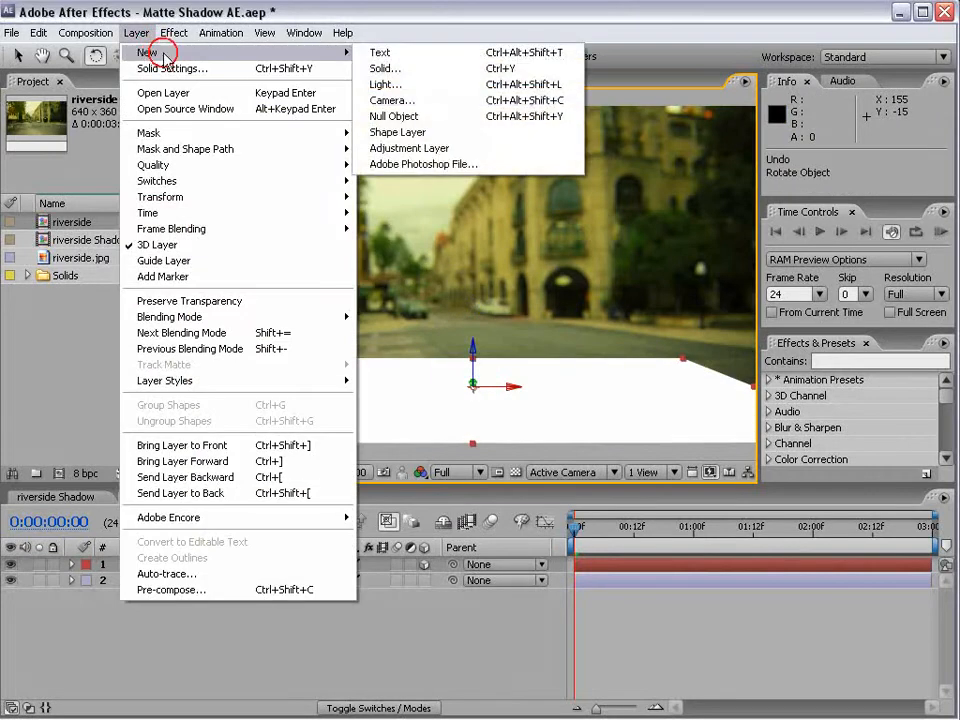
pyautogui.click(419, 105)
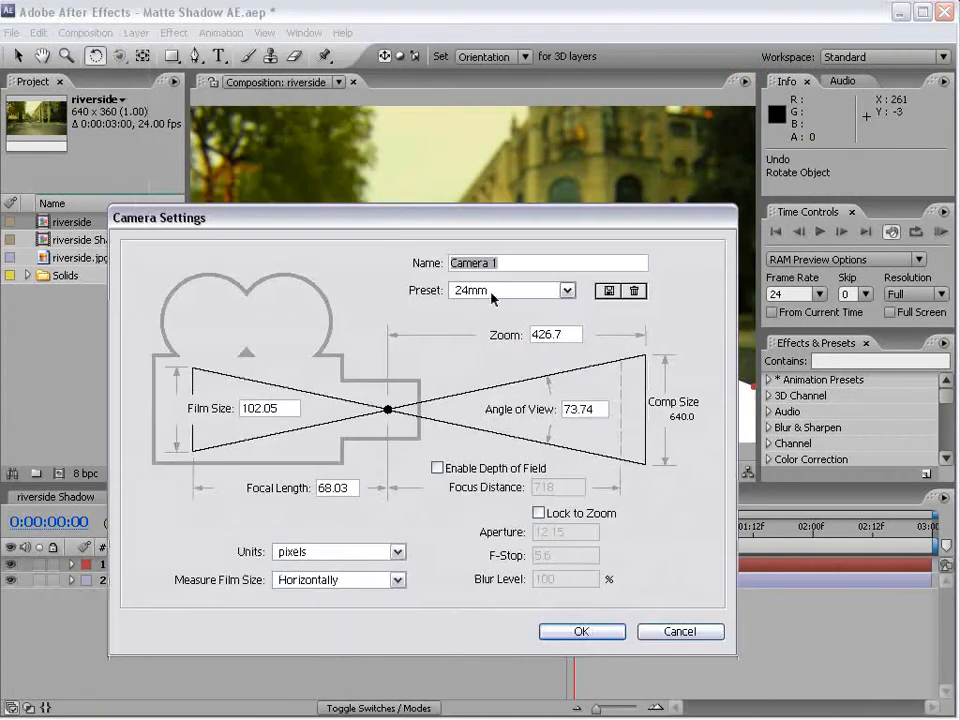
pyautogui.click(581, 633)
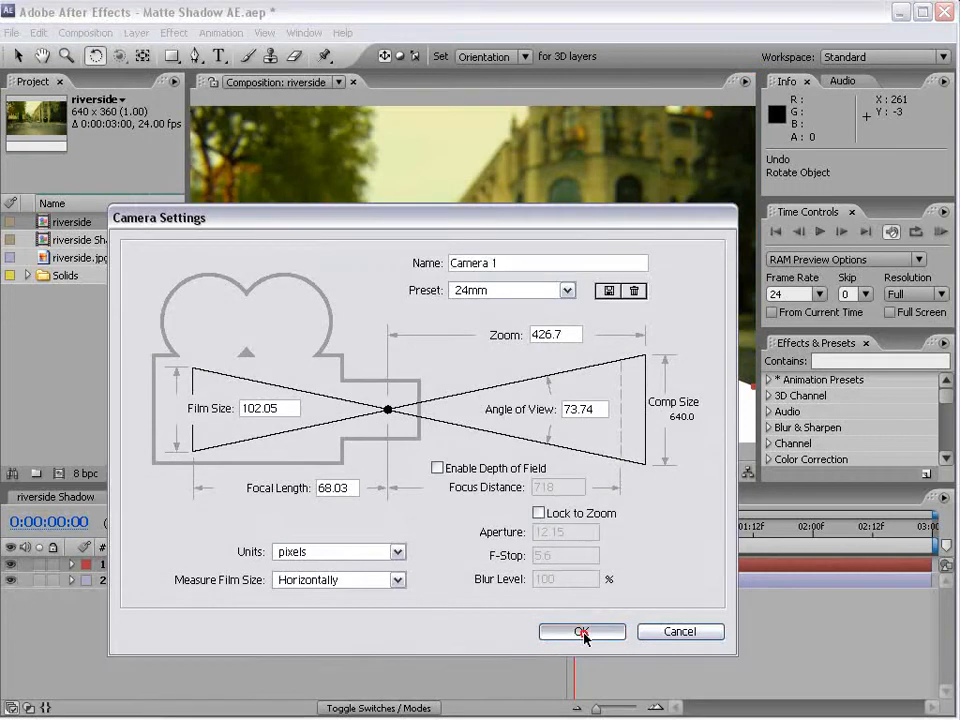
# Step: Adjust the camera with the camera tools so the BG floor roughly follows the street's perspective
pyautogui.moveTo(119, 56)
pyautogui.mouseDown()
pyautogui.moveTo(135, 58)
pyautogui.moveTo(176, 99)
pyautogui.moveTo(124, 62)
pyautogui.mouseUp()
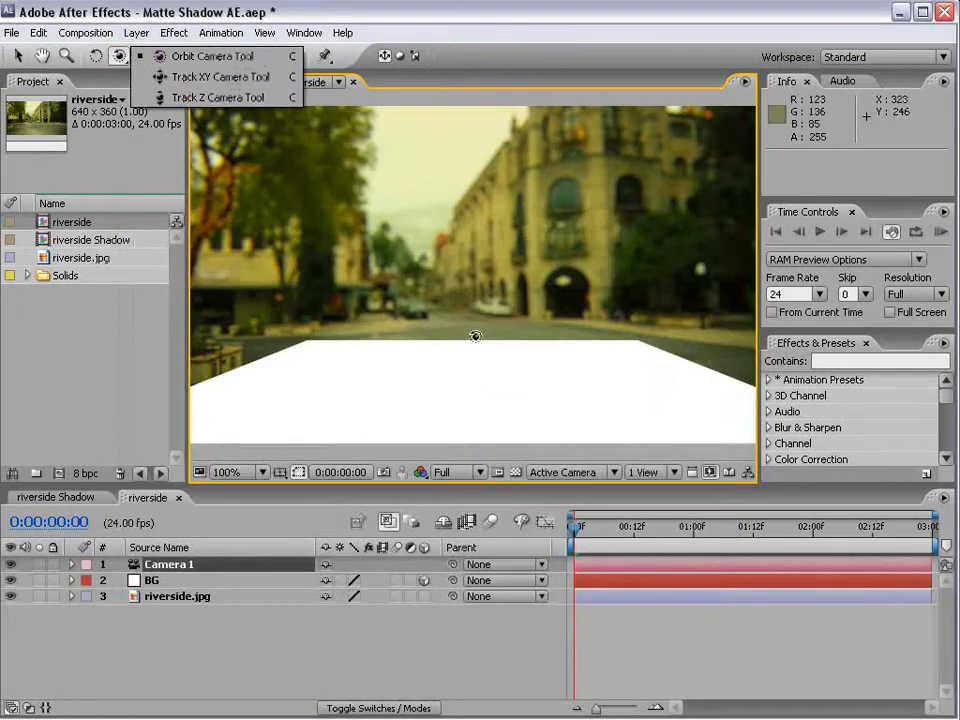
pyautogui.moveTo(480, 352); pyautogui.dragTo(493, 418)
pyautogui.press('c')
pyautogui.press('c')
pyautogui.press('c')
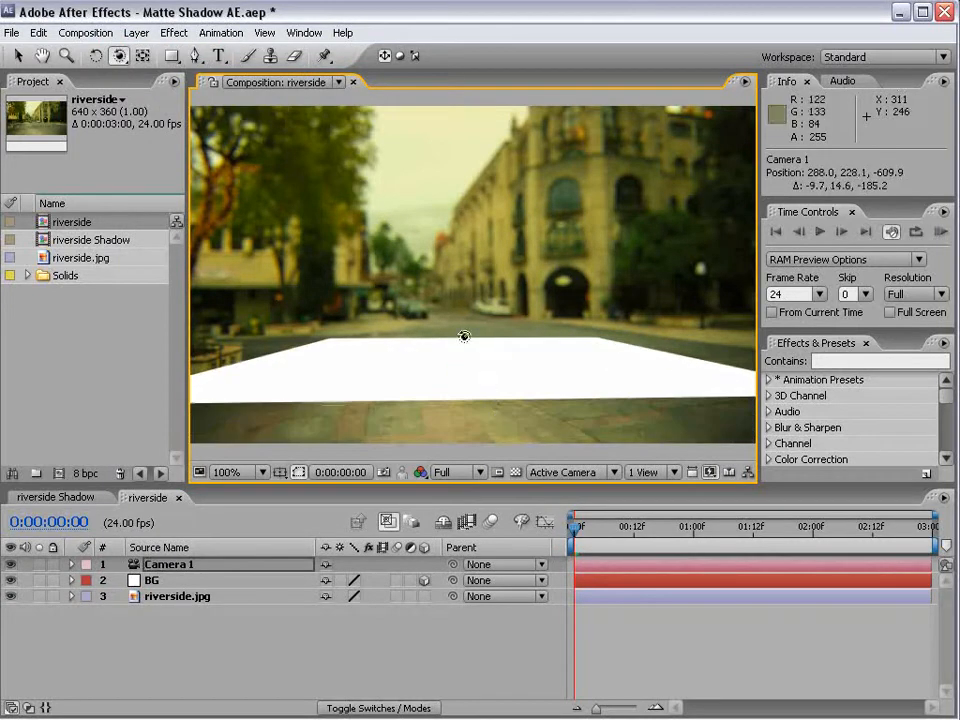
pyautogui.moveTo(461, 347); pyautogui.dragTo(514, 354)
pyautogui.press('c')
# Step: Apply the Grid effect to BG and orbit the camera slightly to match the grid to the street's perspective
pyautogui.click(170, 32)
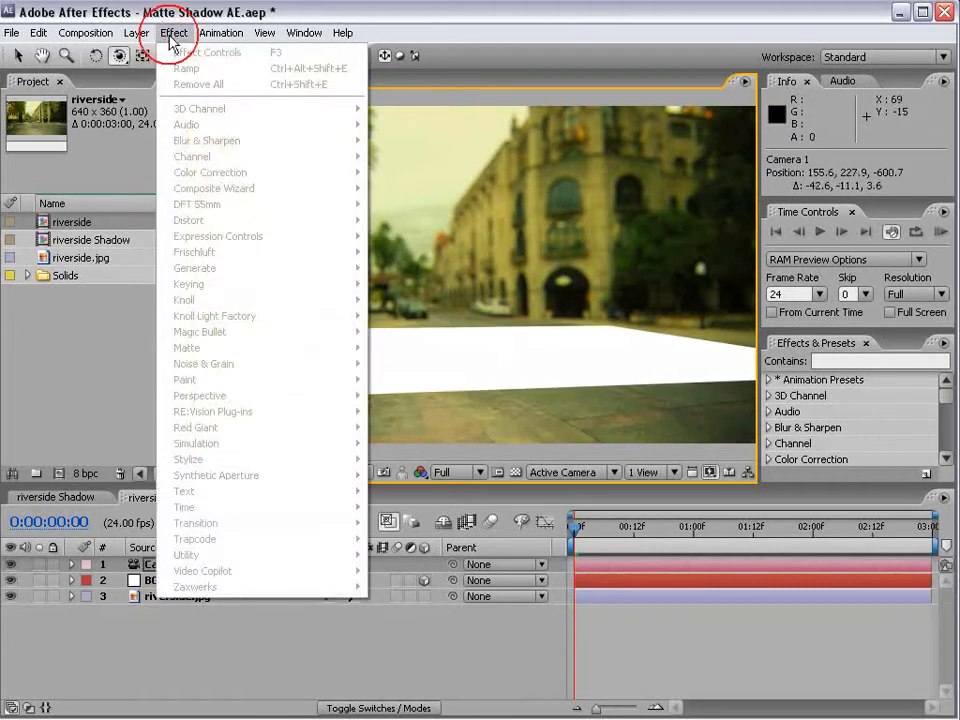
pyautogui.click(575, 508)
pyautogui.click(598, 582)
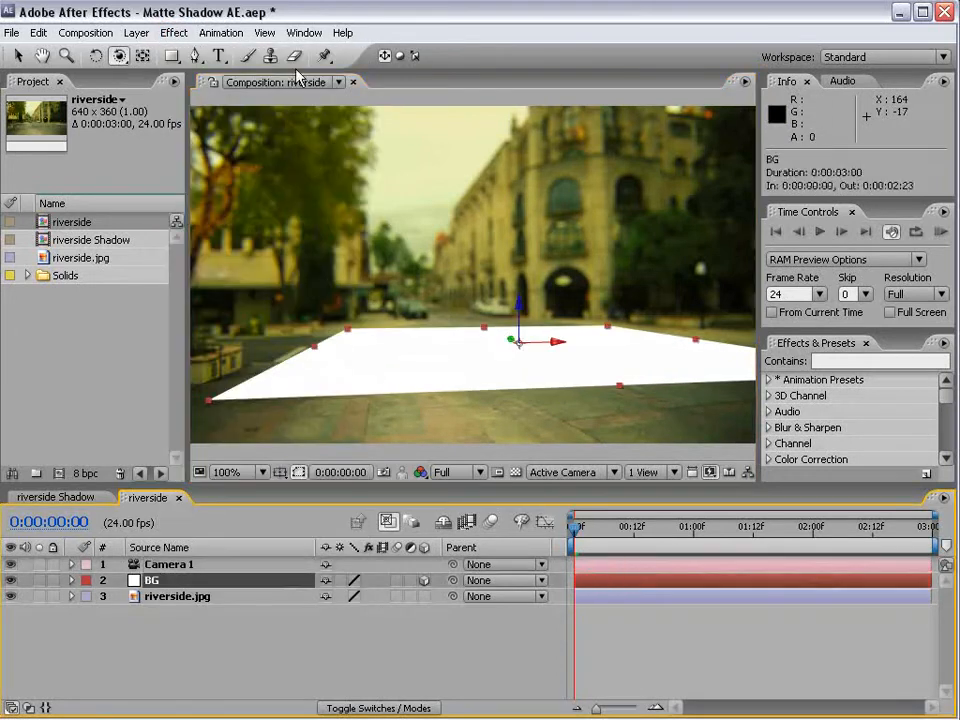
pyautogui.click(172, 33)
pyautogui.moveTo(212, 268)
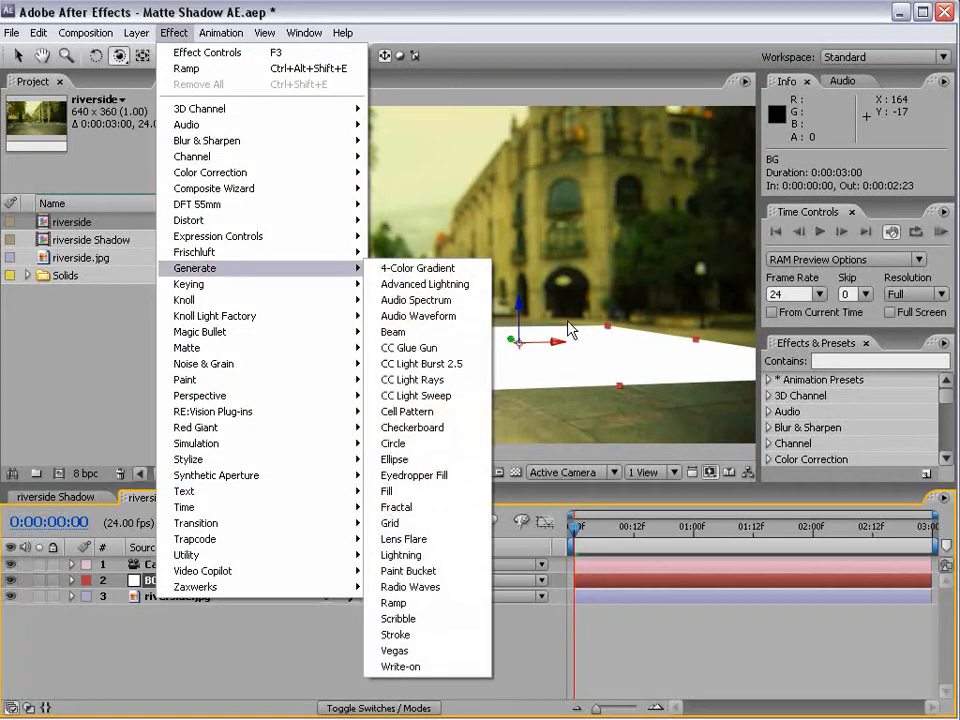
pyautogui.click(400, 523)
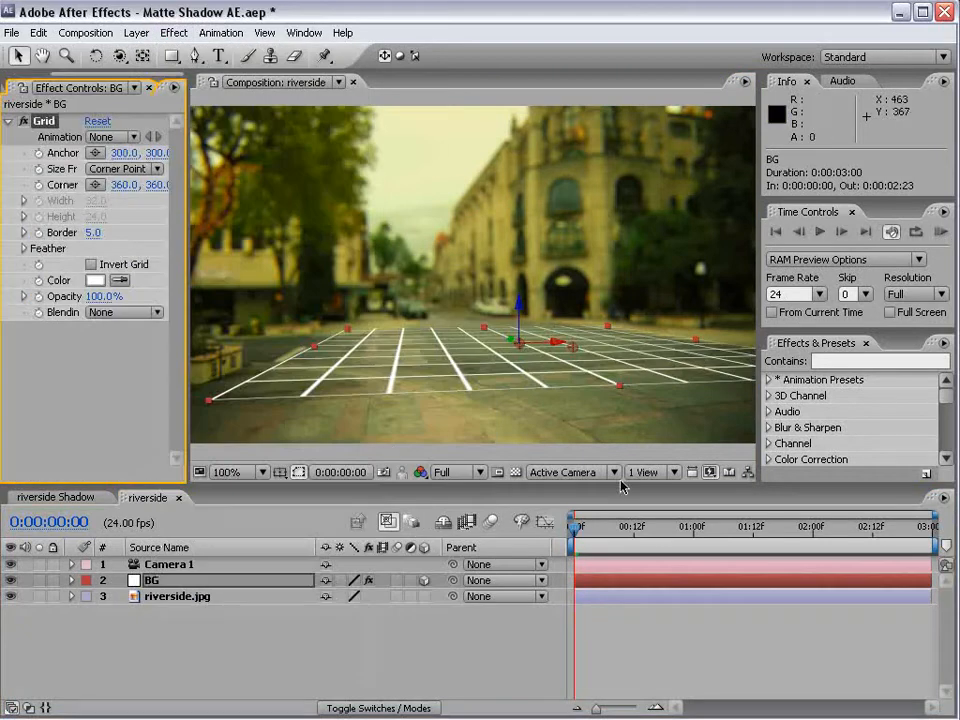
pyautogui.press('c')
pyautogui.moveTo(488, 333); pyautogui.dragTo(476, 331)
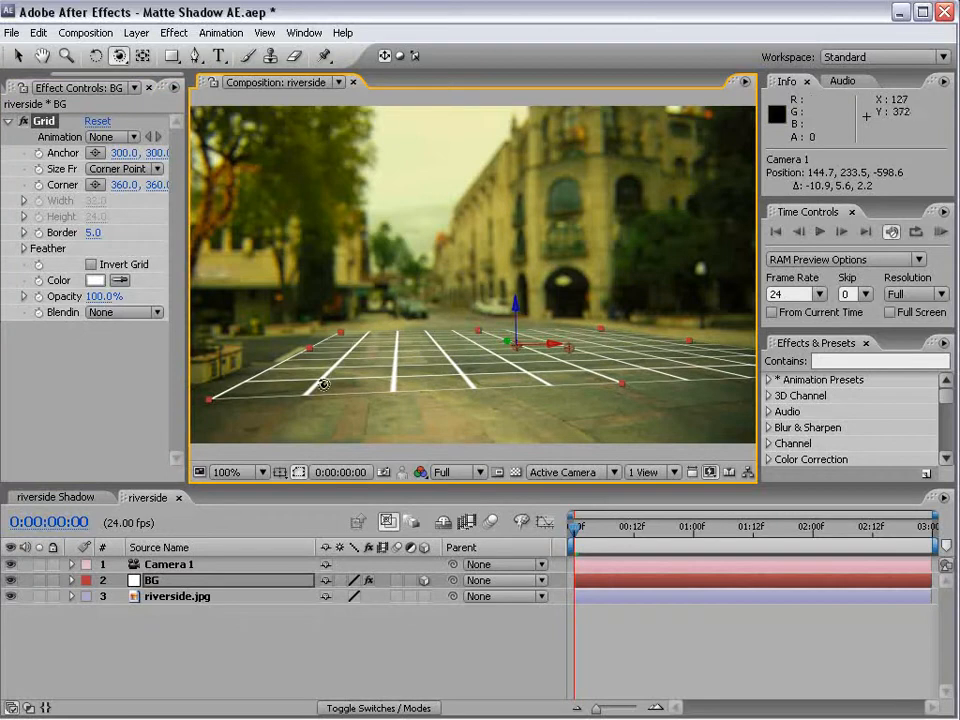
# Step: Scale BG to 240% and shift it so the grid covers the whole street
pyautogui.press('s')
pyautogui.moveTo(350, 597); pyautogui.dragTo(445, 566)
pyautogui.press('v')
pyautogui.moveTo(514, 338); pyautogui.dragTo(338, 317)
pyautogui.click(638, 652)
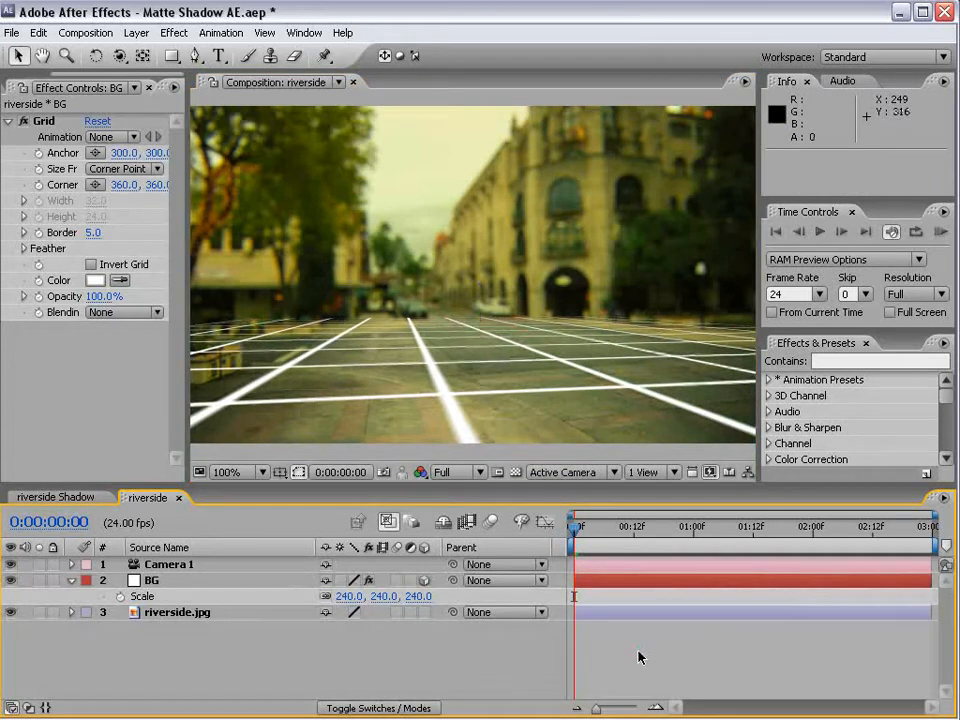
# Step: Turn off BG's Grid effect and add the text VIDEO COPILOT, placed above the white floor
pyautogui.click(25, 121)
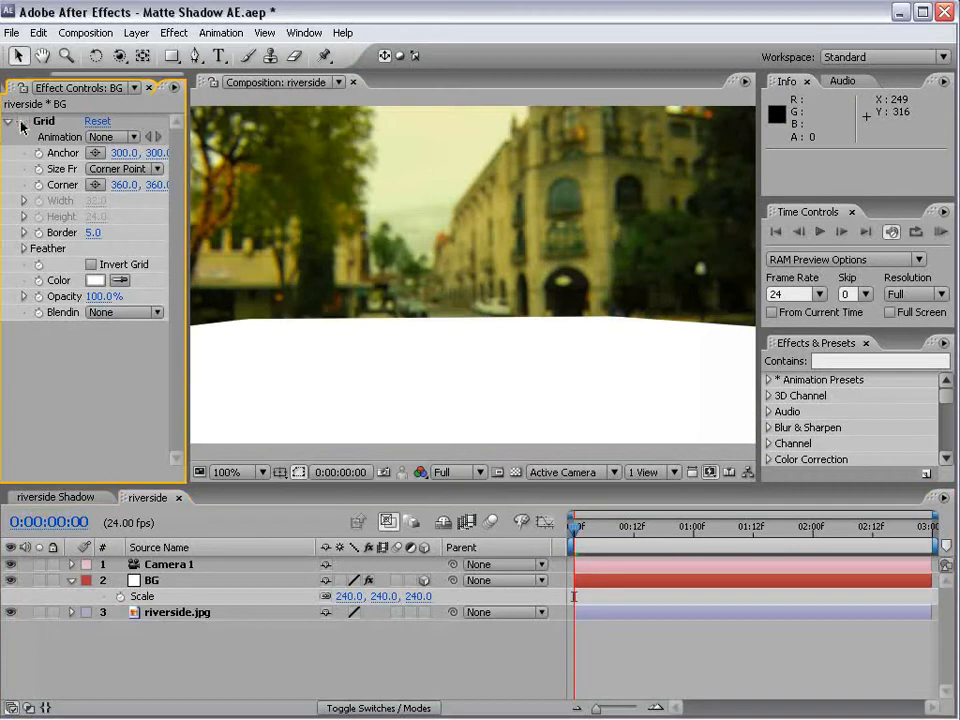
pyautogui.click(217, 57)
pyautogui.click(397, 339)
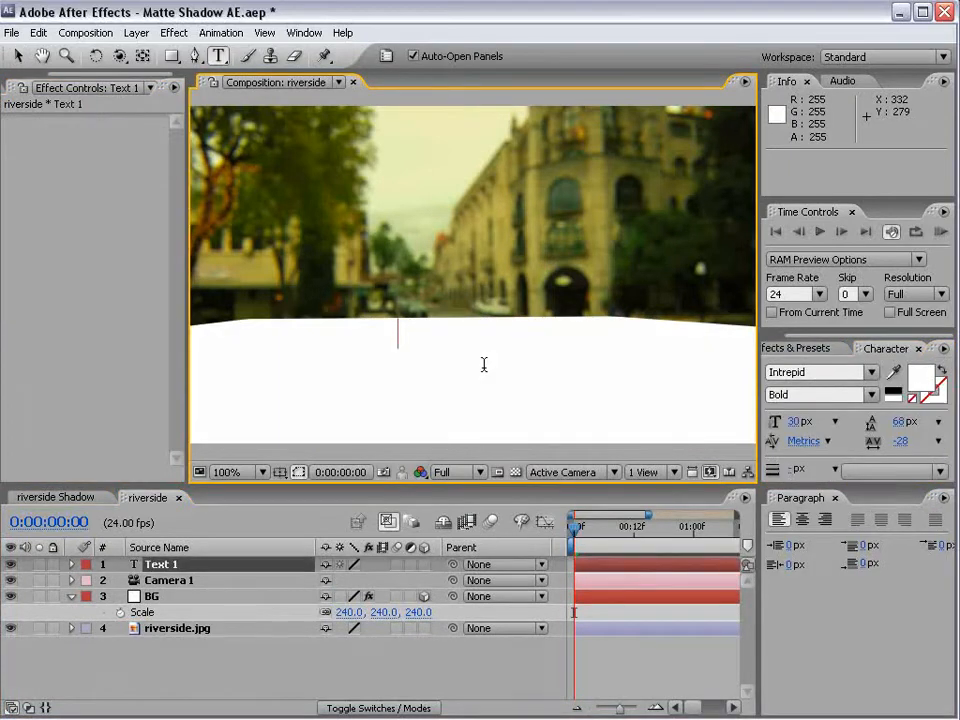
pyautogui.write('RIVERSIDE')
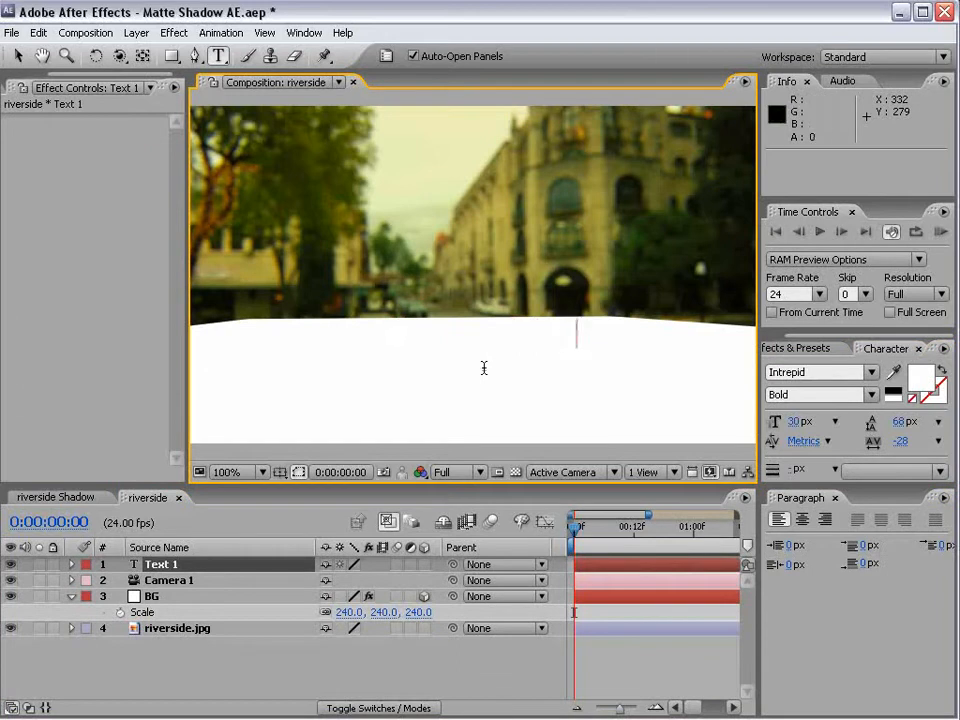
pyautogui.press('KP_Enter')
pyautogui.press('v')
pyautogui.moveTo(476, 341); pyautogui.dragTo(487, 265)
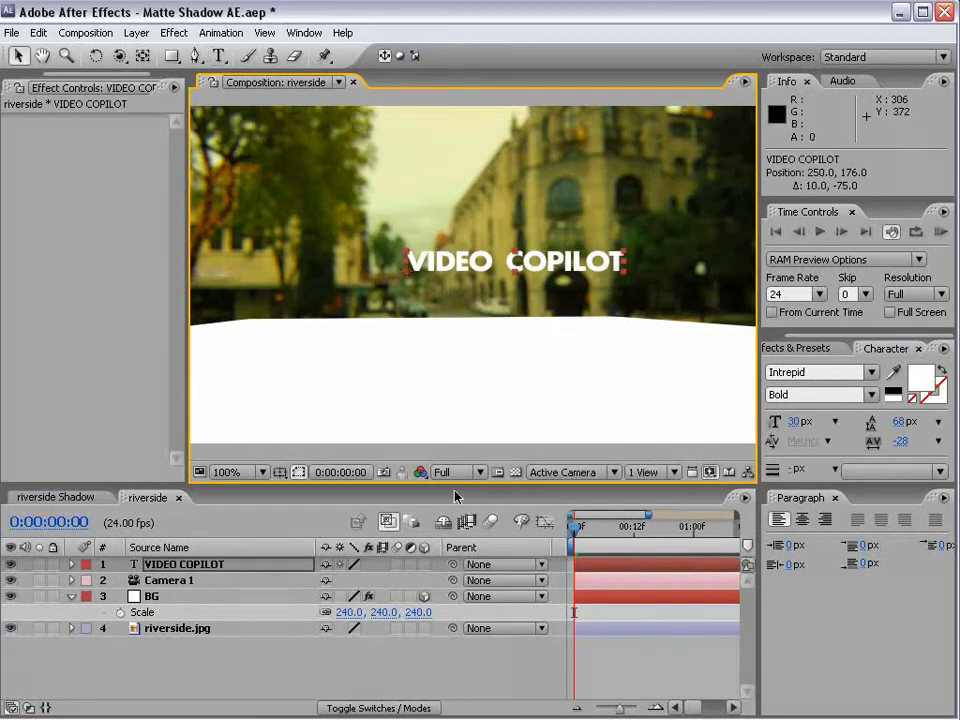
# Step: Make the VIDEO COPILOT layer 3D and lower it to Y 281 in the Left view
pyautogui.click(424, 564)
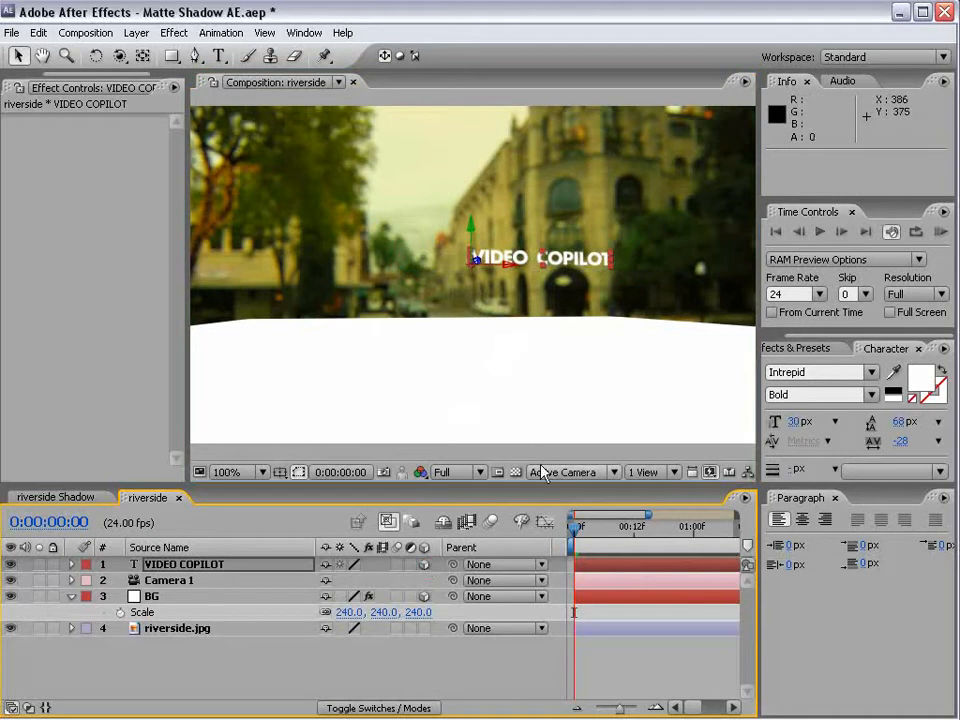
pyautogui.click(572, 474)
pyautogui.click(552, 555)
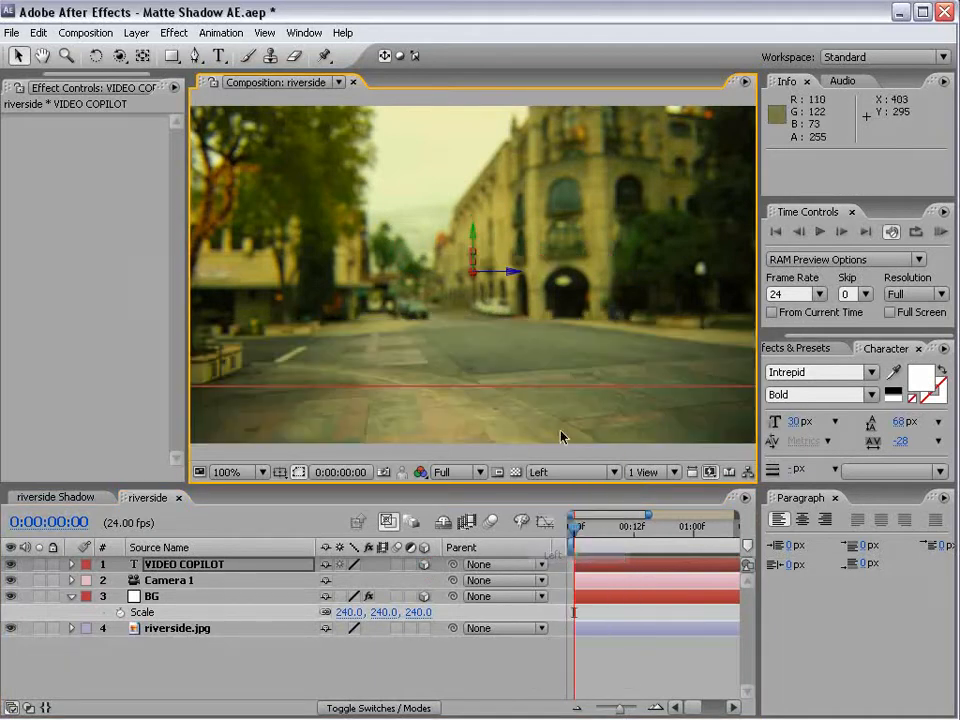
pyautogui.moveTo(472, 241); pyautogui.dragTo(466, 343)
# Step: Lower the text onto the BG floor line at about Y 298.8 and return to the Active Camera view
pyautogui.press('space')
pyautogui.scroll(1, 490, 375)
pyautogui.moveTo(503, 422); pyautogui.dragTo(487, 324)
pyautogui.scroll(1, 487, 324)
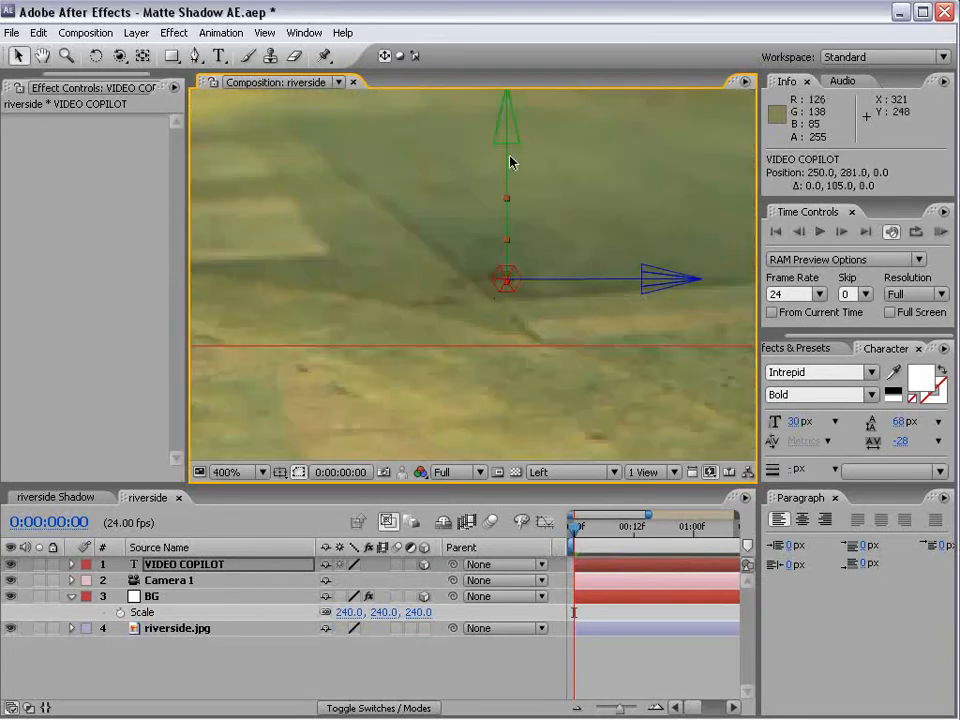
pyautogui.moveTo(509, 129); pyautogui.dragTo(497, 249)
pyautogui.click(551, 472)
pyautogui.click(575, 492)
pyautogui.press('space')
pyautogui.scroll(-1, 457, 285)
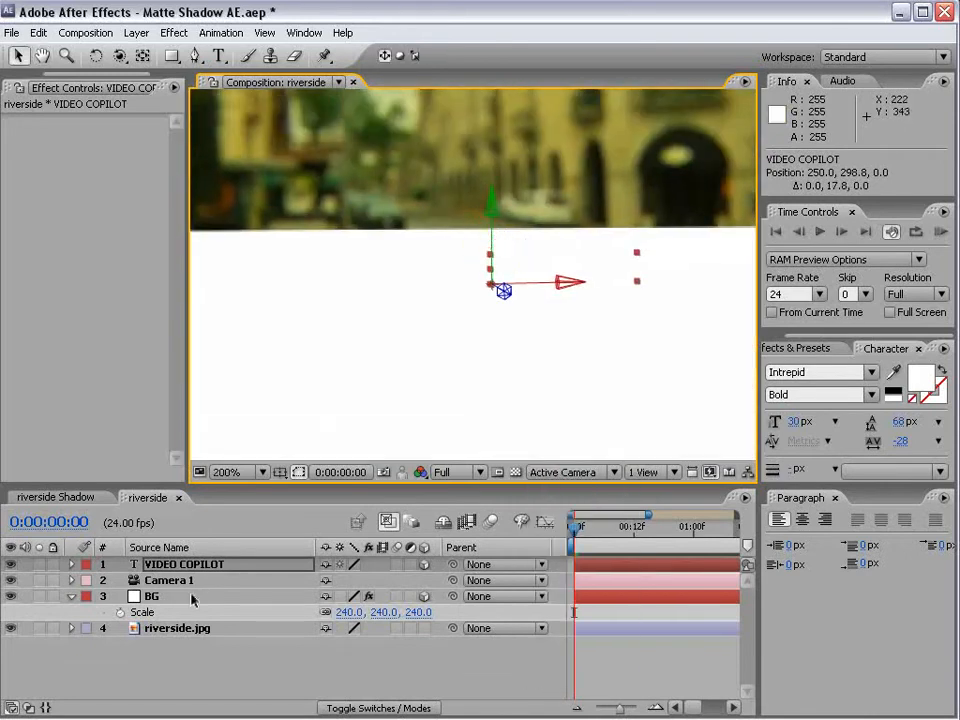
# Step: Add a point light named Light 1 with 75% intensity and shadow casting on
pyautogui.click(136, 33)
pyautogui.moveTo(147, 52)
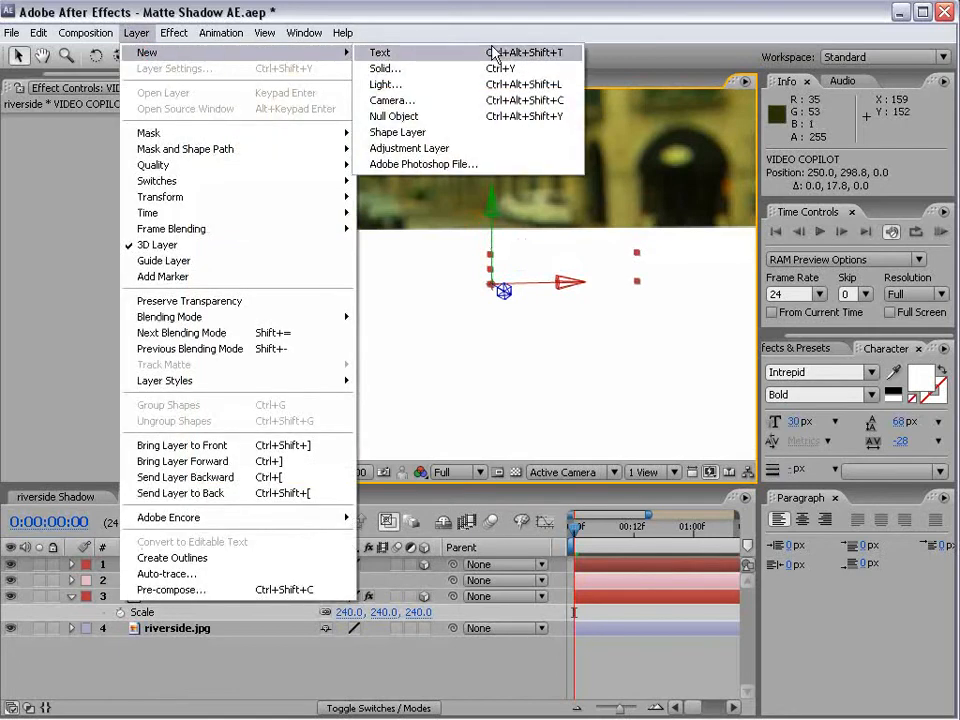
pyautogui.click(430, 88)
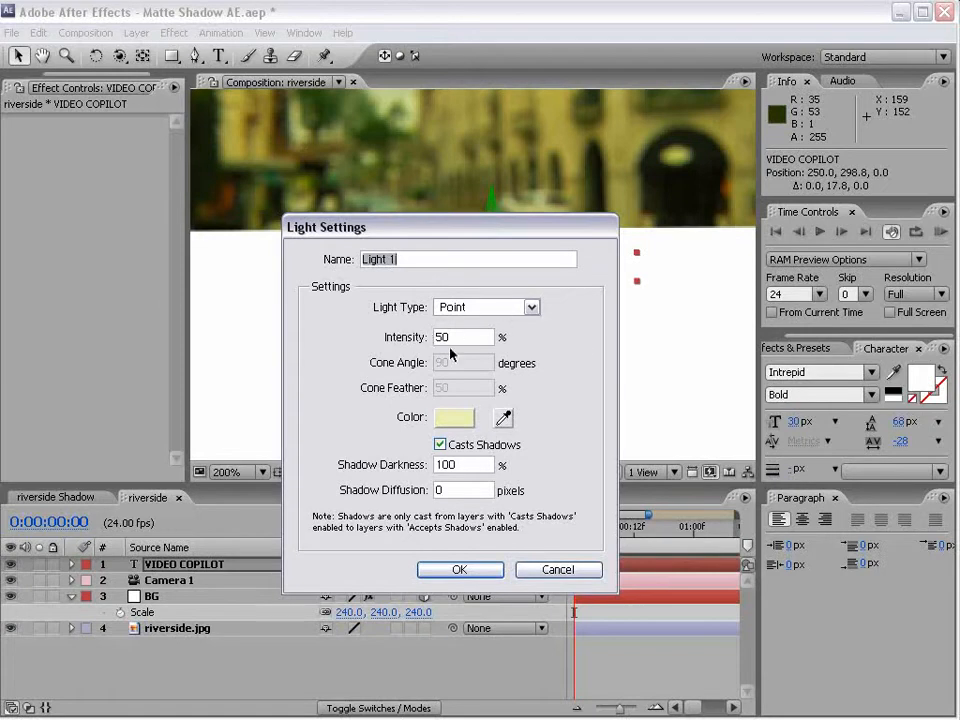
pyautogui.doubleClick(456, 337)
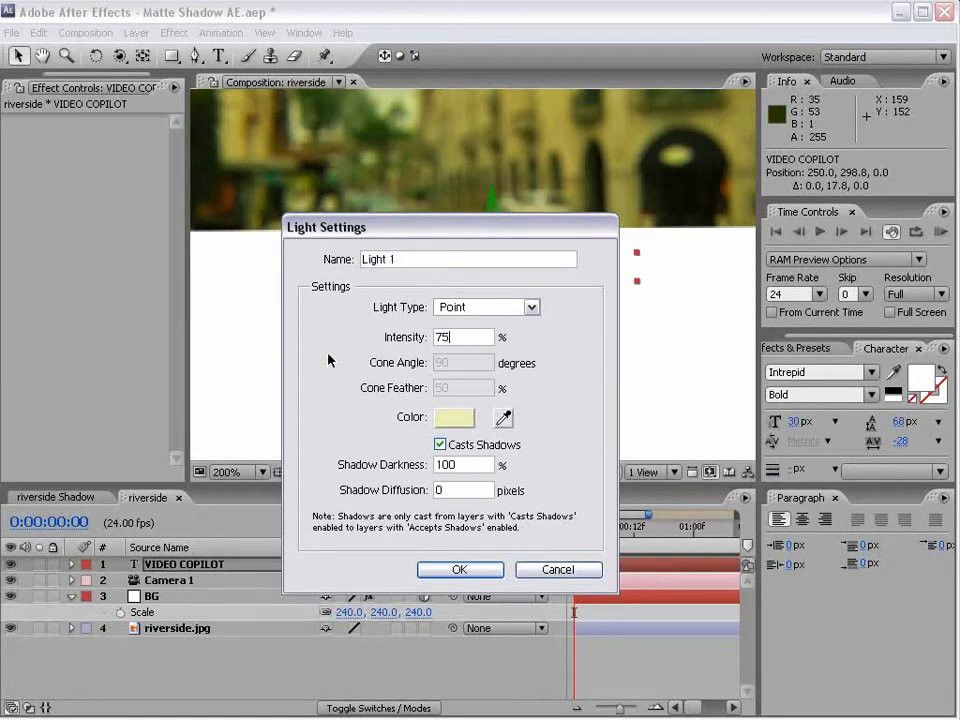
pyautogui.click(459, 569)
pyautogui.moveTo(583, 214); pyautogui.dragTo(552, 305)
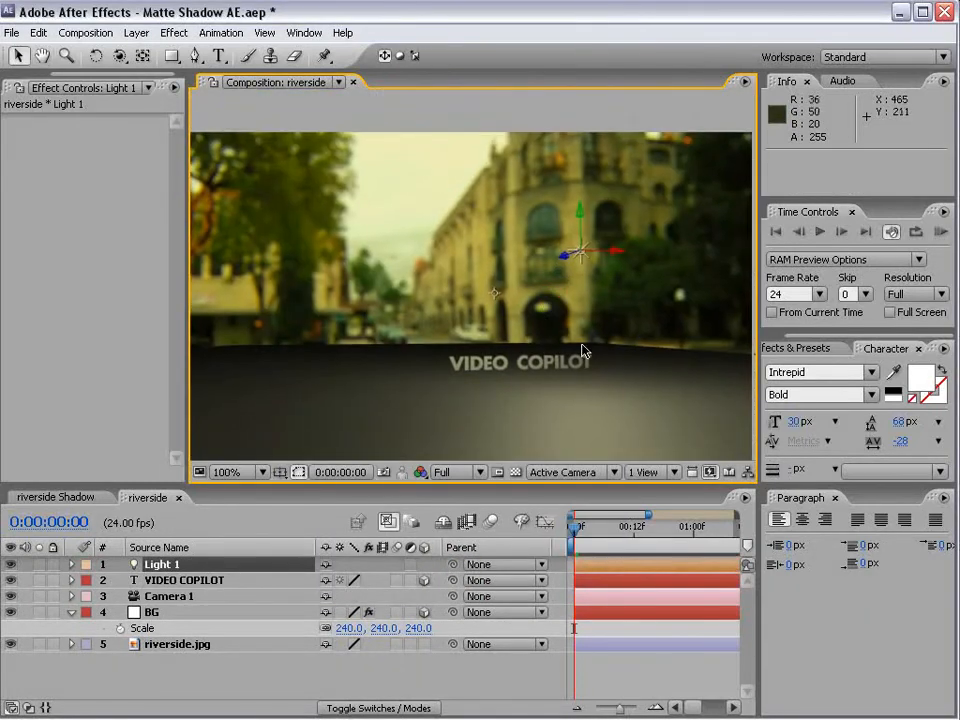
pyautogui.moveTo(545, 380); pyautogui.dragTo(529, 336)
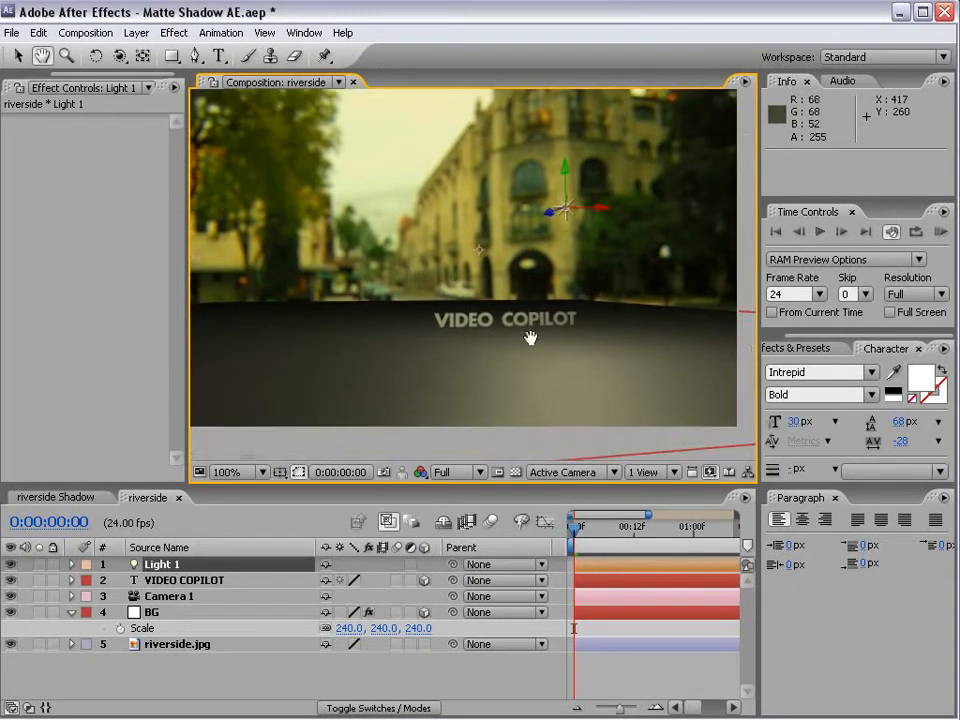
# Step: Turn on Casts Shadows and turn off Accepts Lights in the VIDEO COPILOT layer's material options
pyautogui.click(160, 579)
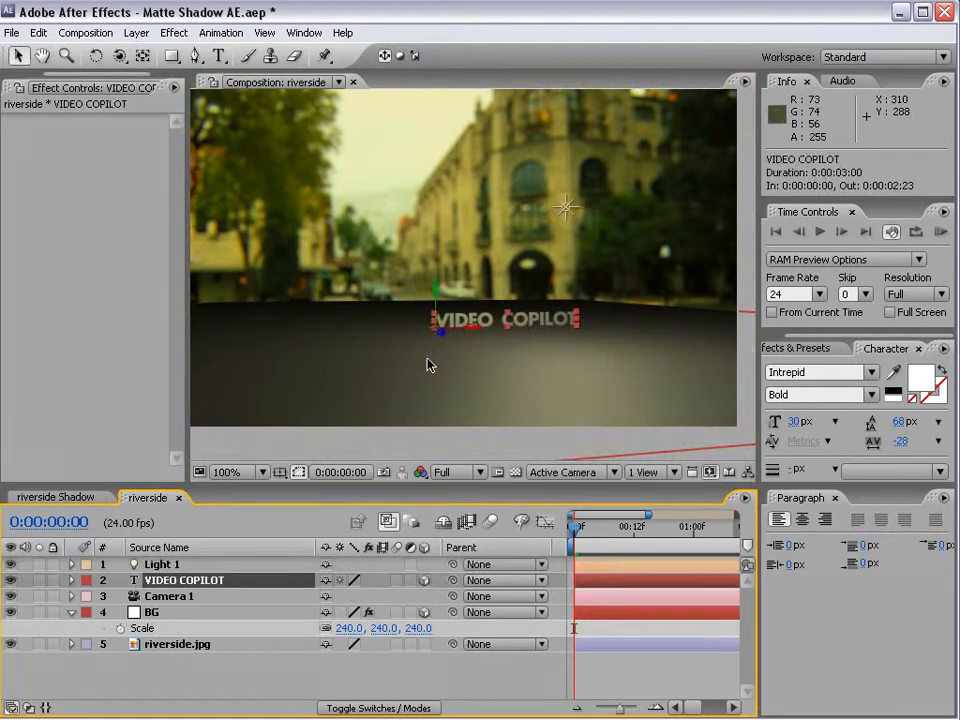
pyautogui.press('a')
pyautogui.press('a')
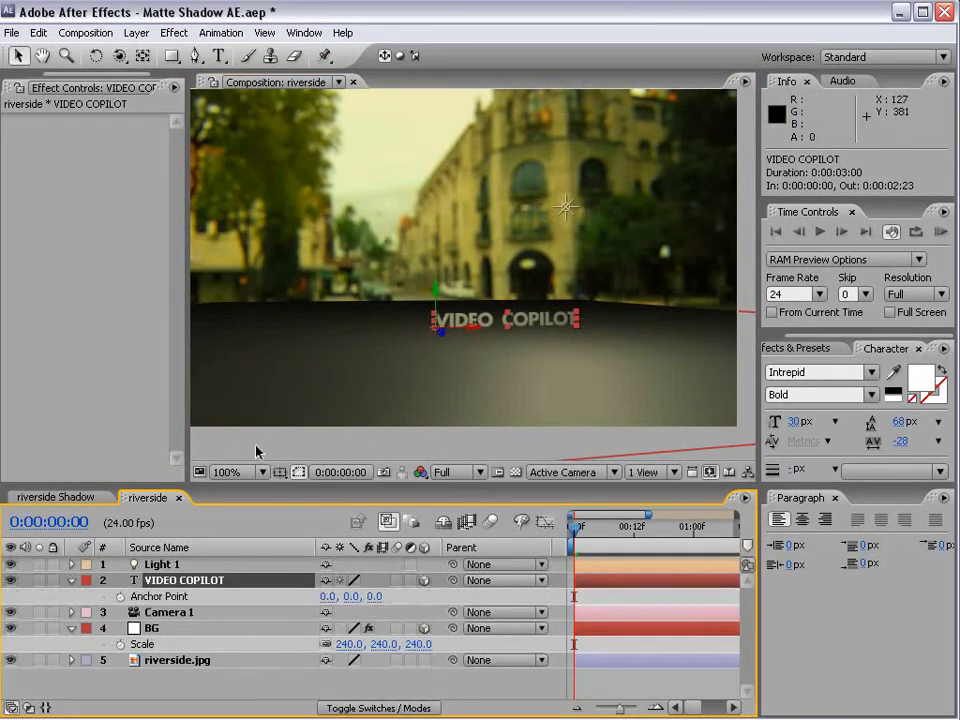
pyautogui.moveTo(253, 489); pyautogui.dragTo(222, 429)
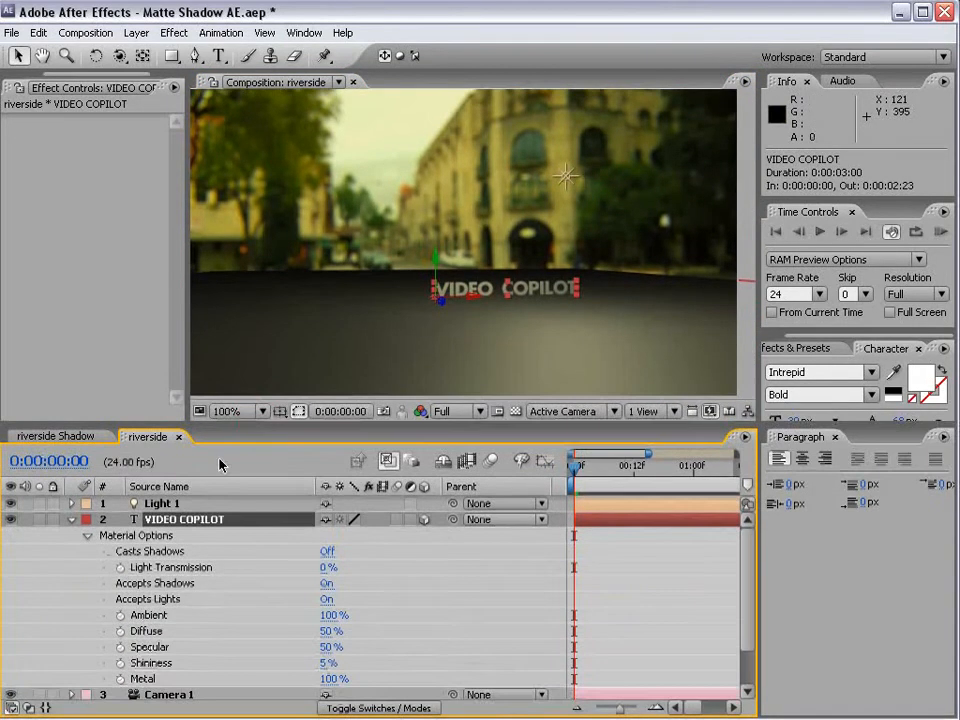
pyautogui.click(71, 521)
pyautogui.click(71, 521)
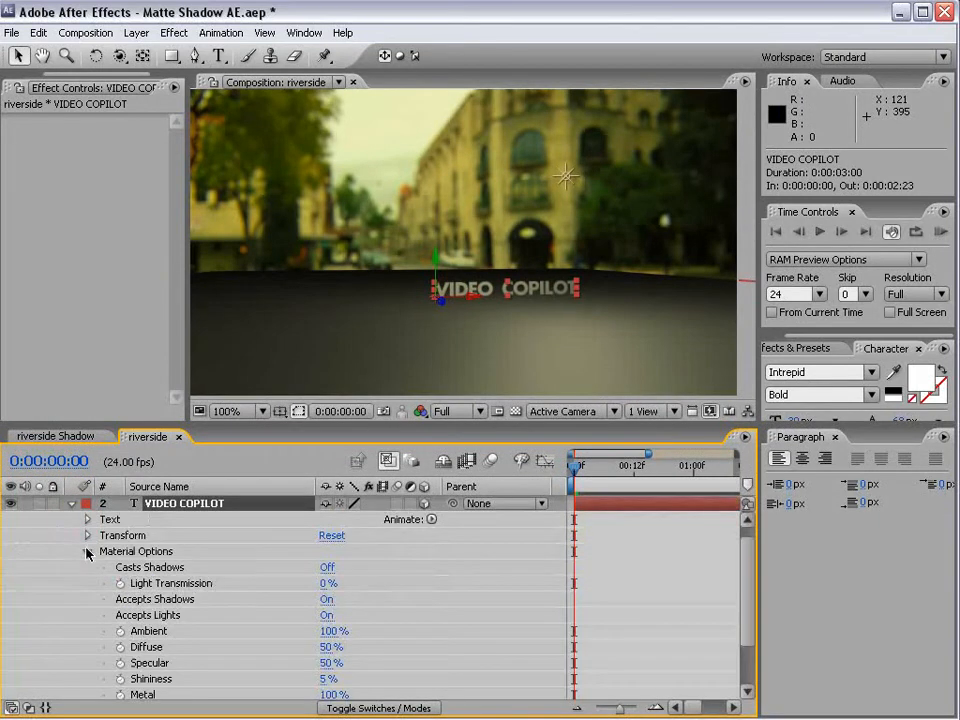
pyautogui.click(327, 567)
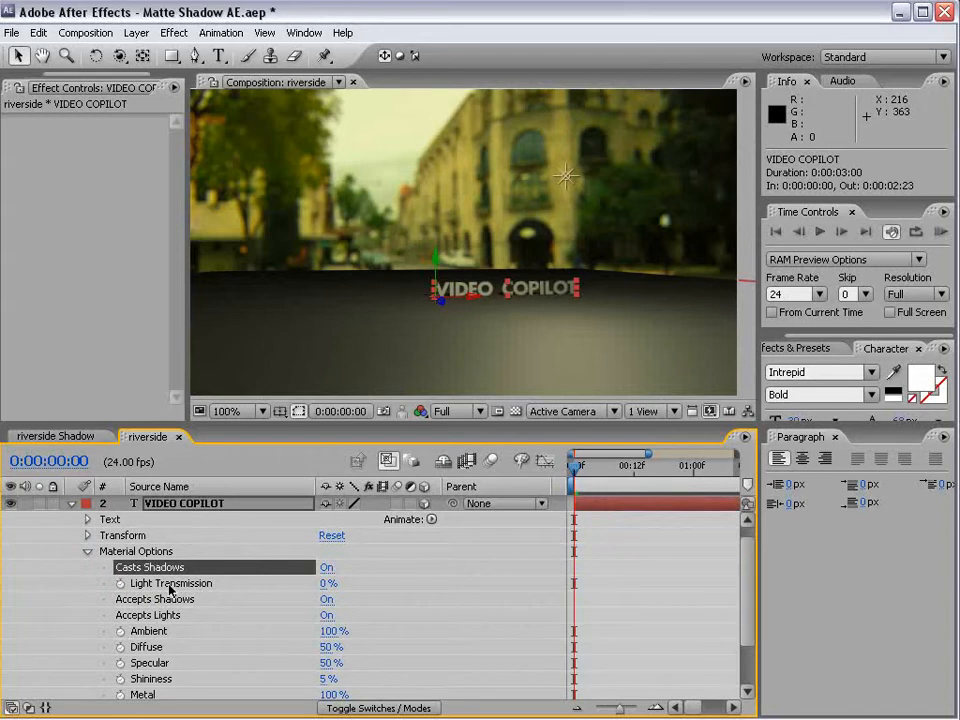
pyautogui.click(327, 615)
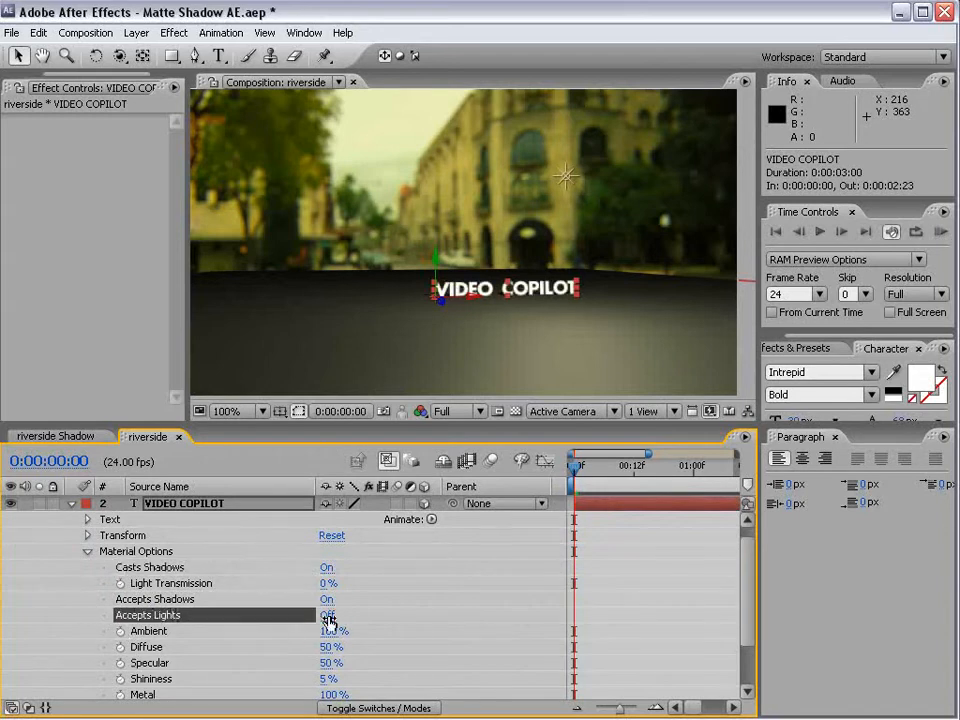
pyautogui.press('.')
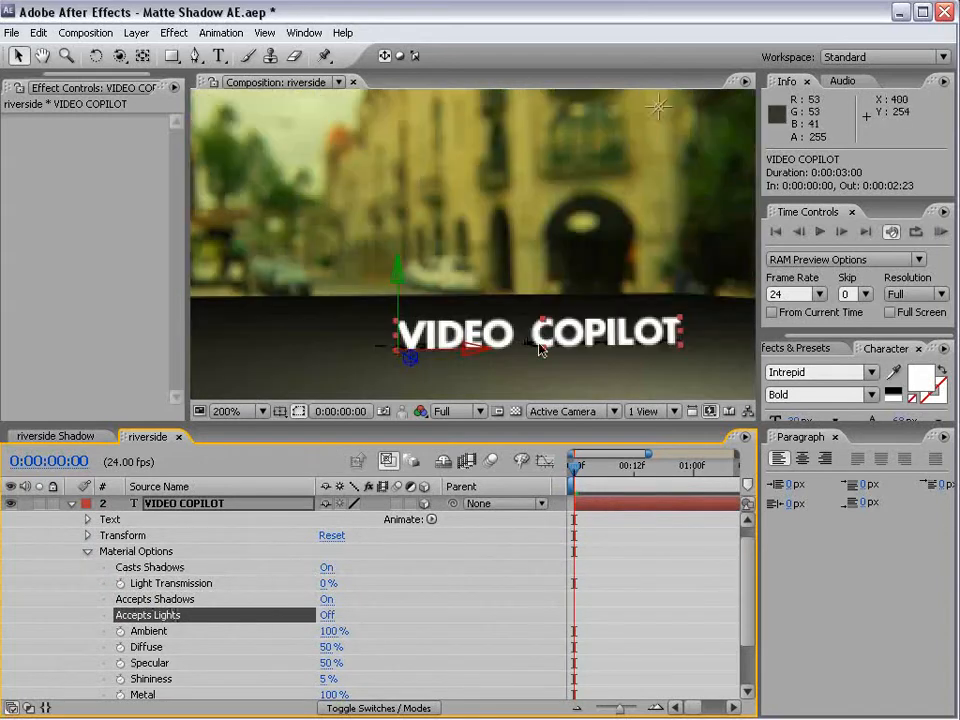
pyautogui.click(70, 508)
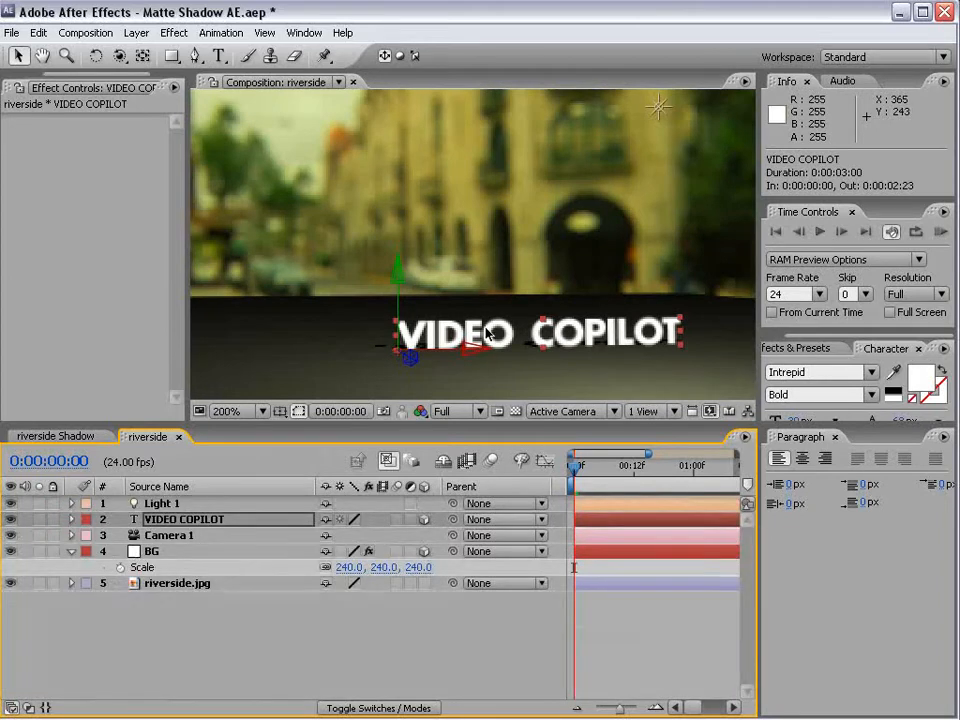
pyautogui.press(',')
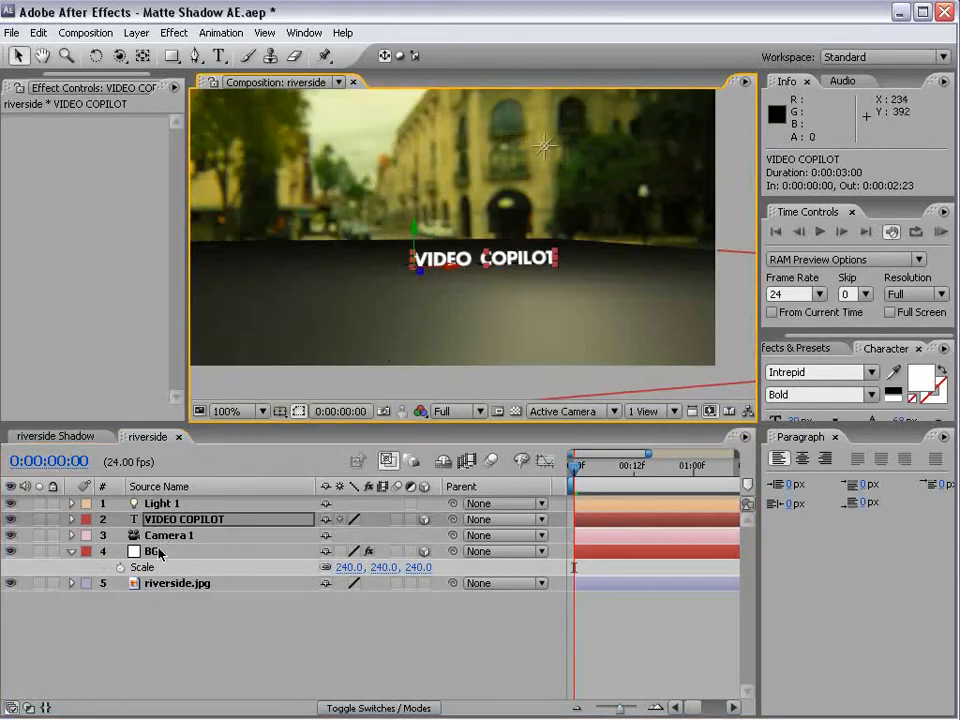
# Step: Turn off Accepts Lights in the BG solid's material options
pyautogui.click(158, 551)
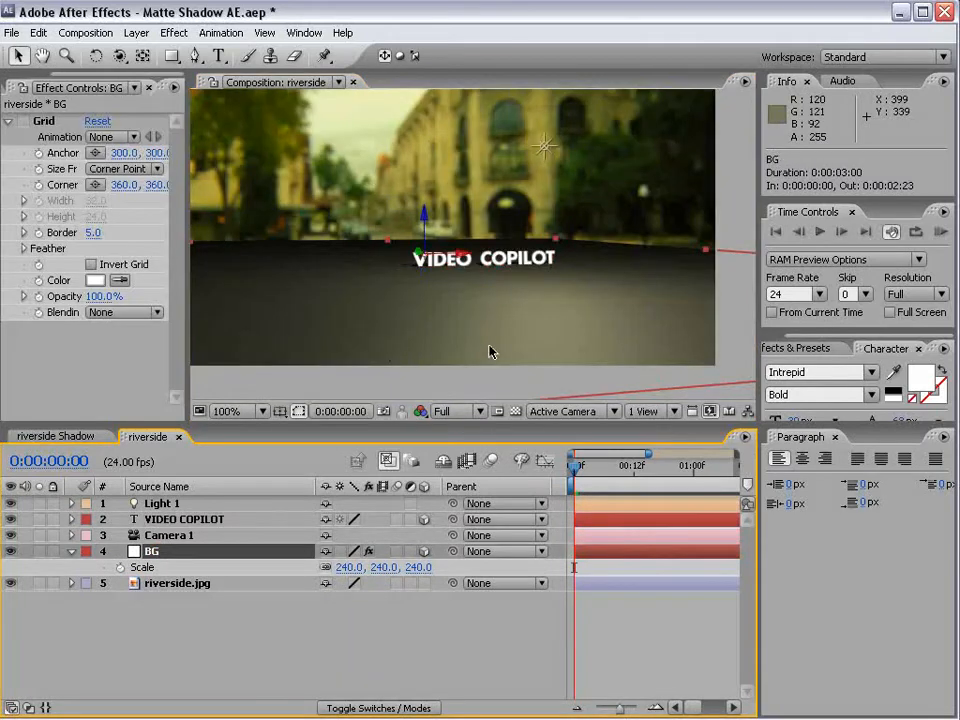
pyautogui.press('a')
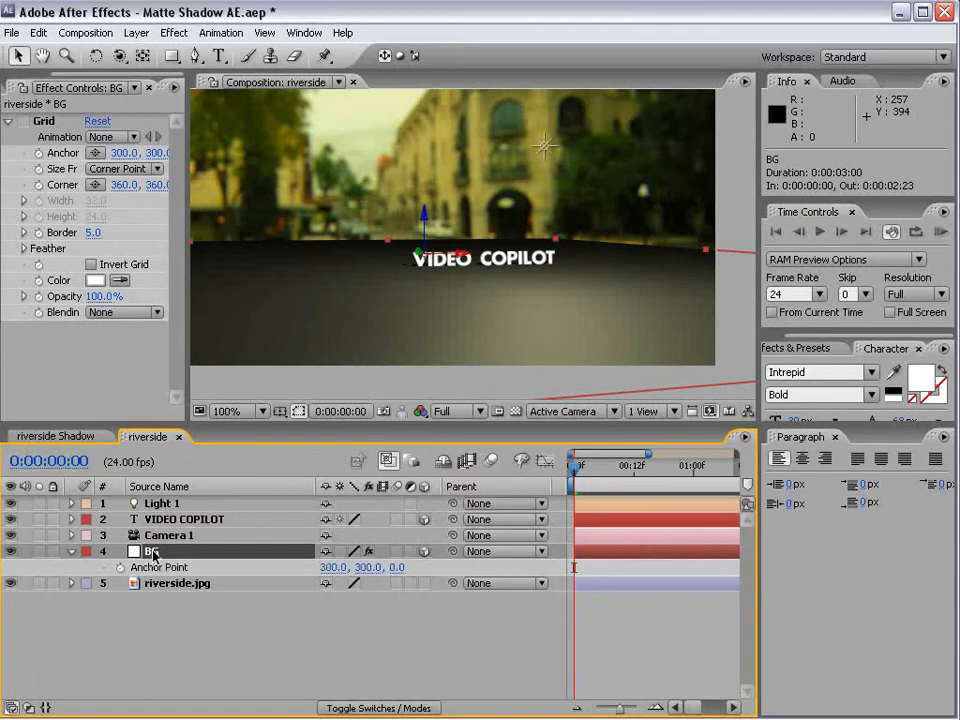
pyautogui.press('a')
pyautogui.scroll(-2, 291, 675)
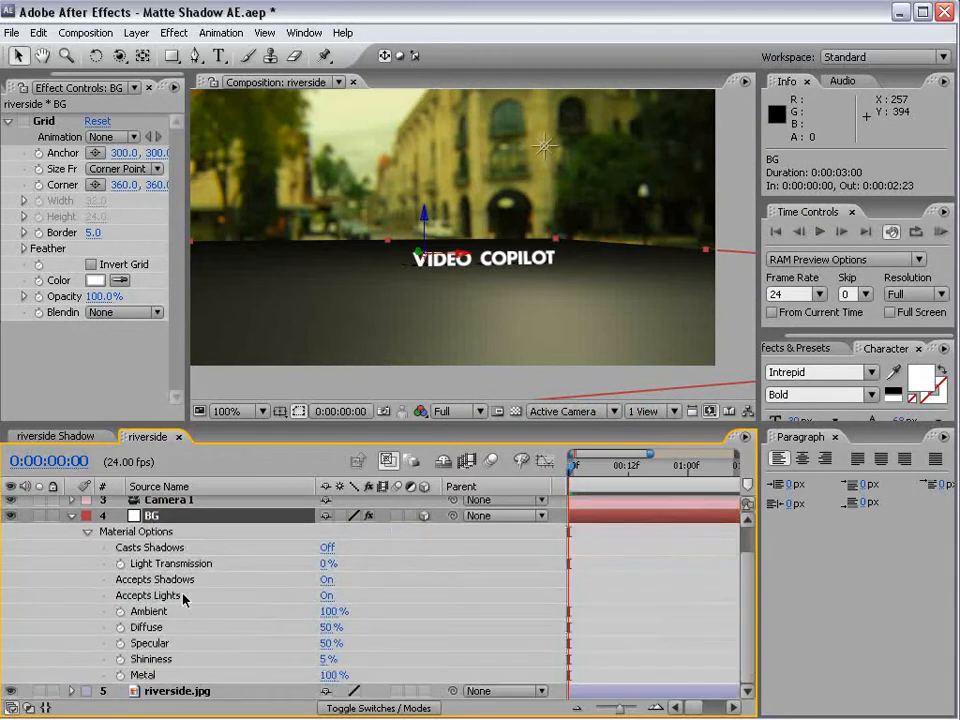
pyautogui.click(327, 596)
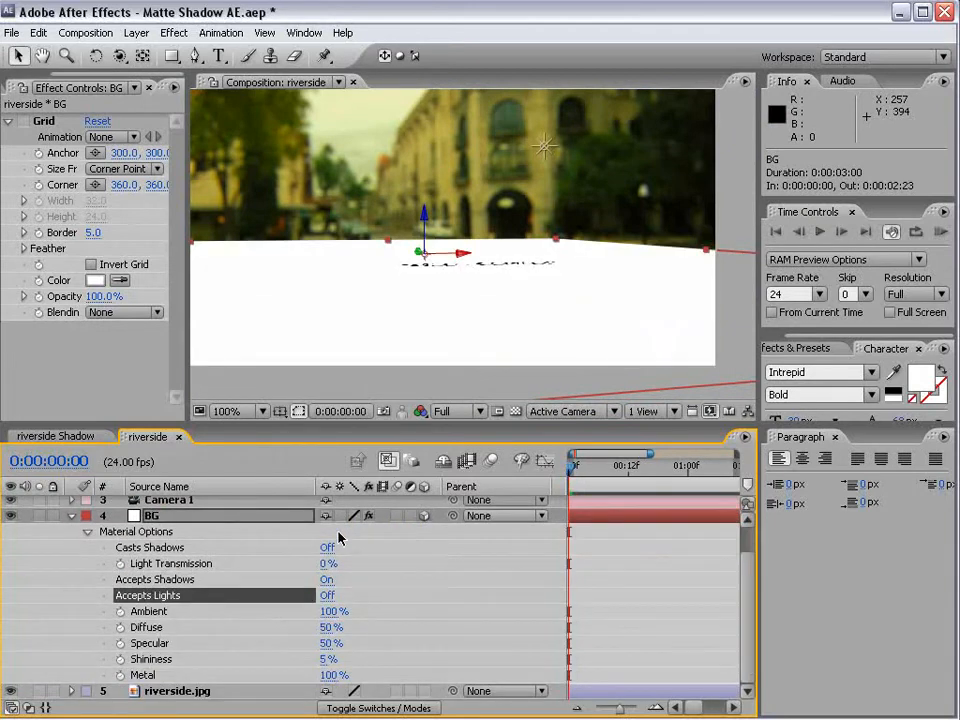
# Step: Set the BG layer's blending mode to Multiply and collapse its properties
pyautogui.press('F4')
pyautogui.click(336, 516)
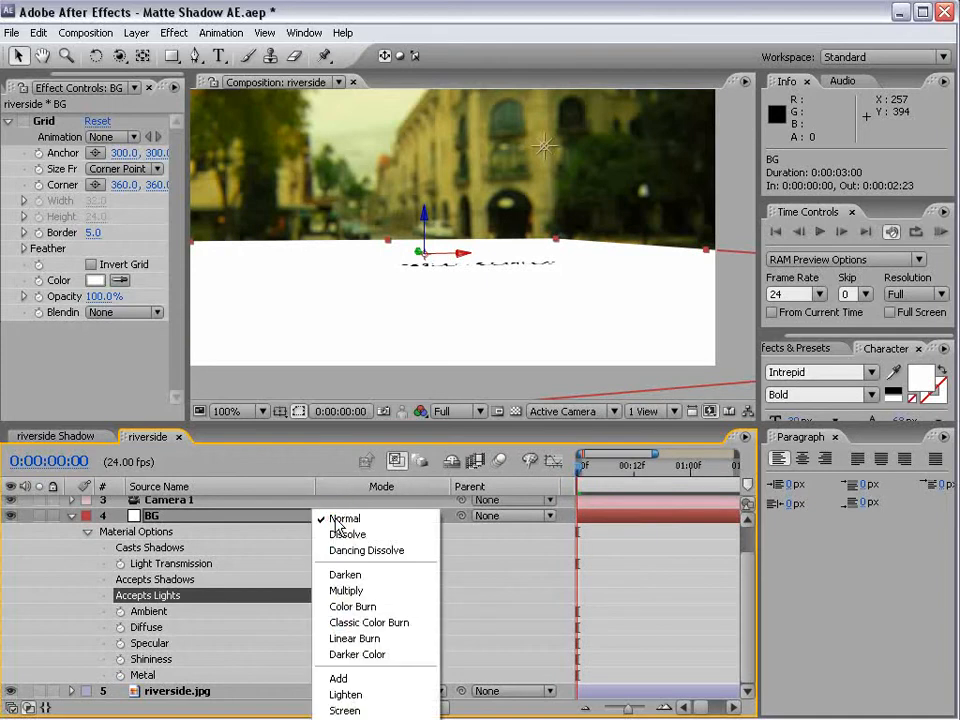
pyautogui.click(350, 591)
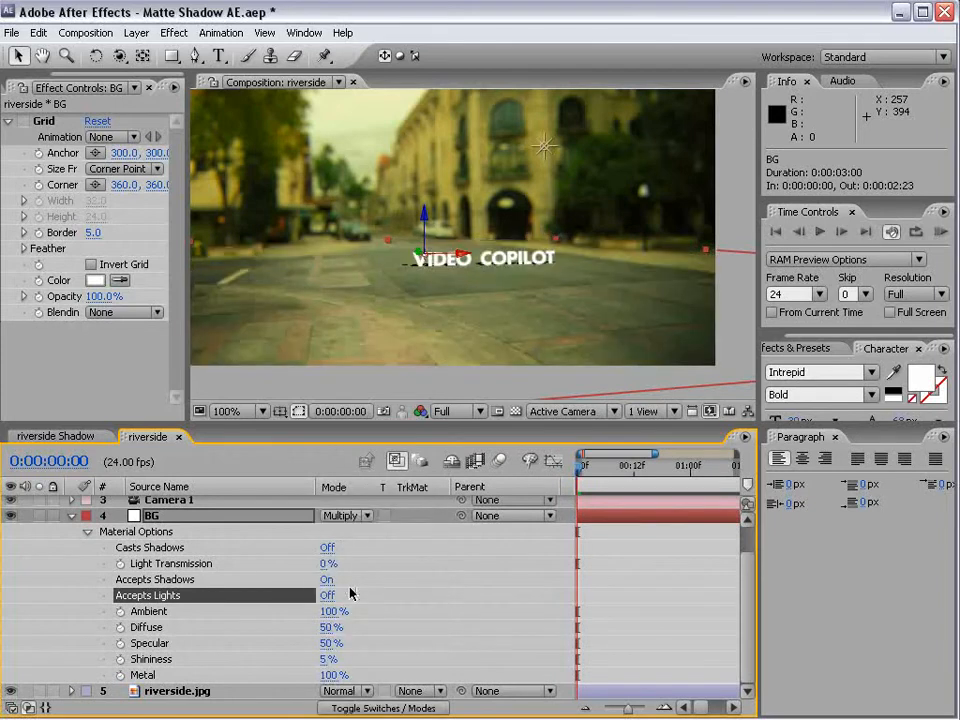
pyautogui.press('space')
pyautogui.moveTo(431, 263); pyautogui.dragTo(433, 280)
pyautogui.scroll(1, 433, 281)
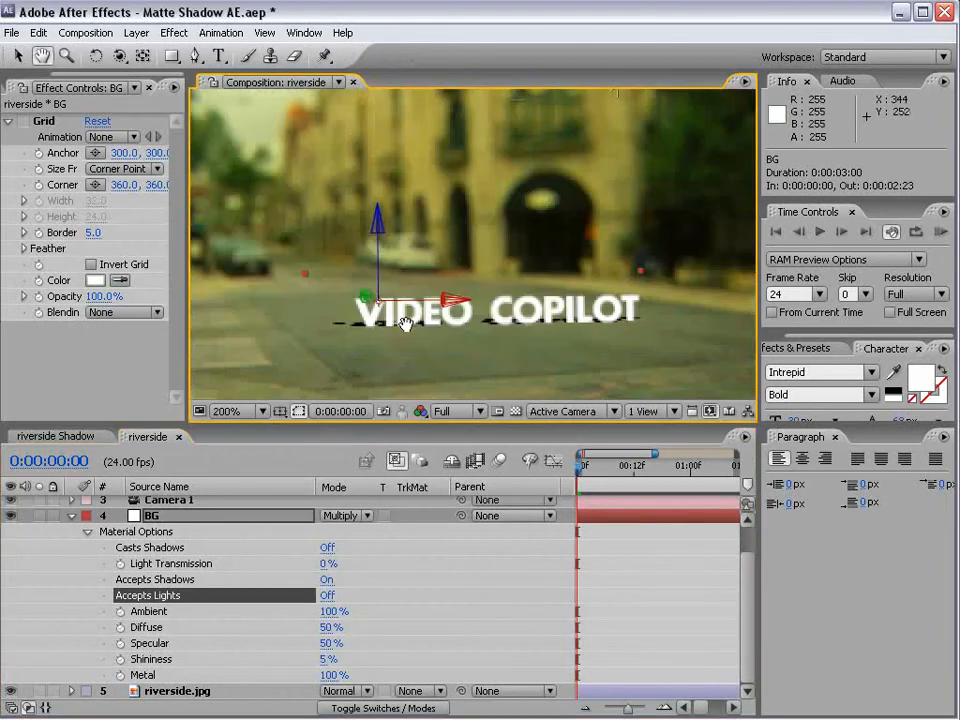
pyautogui.moveTo(405, 321); pyautogui.dragTo(422, 323)
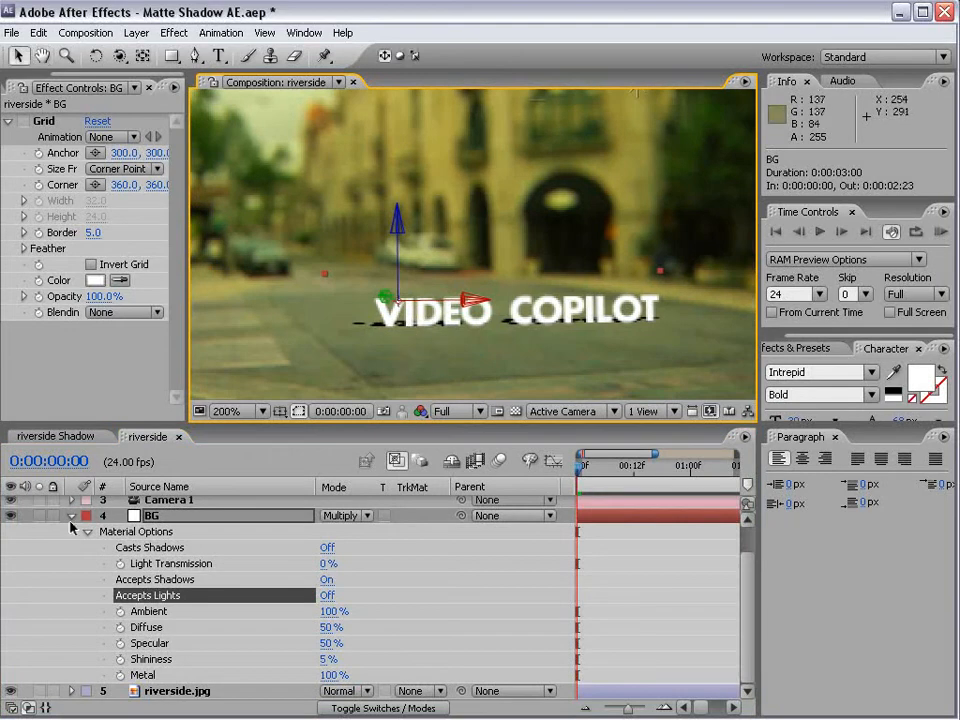
pyautogui.click(71, 516)
pyautogui.click(333, 669)
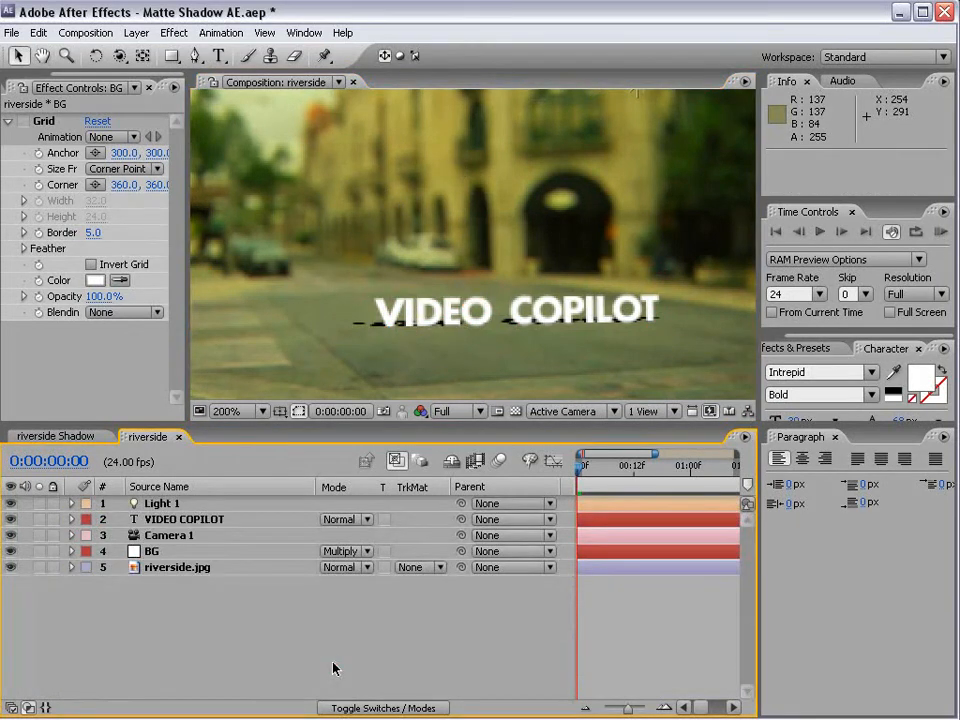
# Step: Soften the text shadow by setting Light 1's Shadow Diffusion to 95 pixels
pyautogui.scroll(-1, 439, 285)
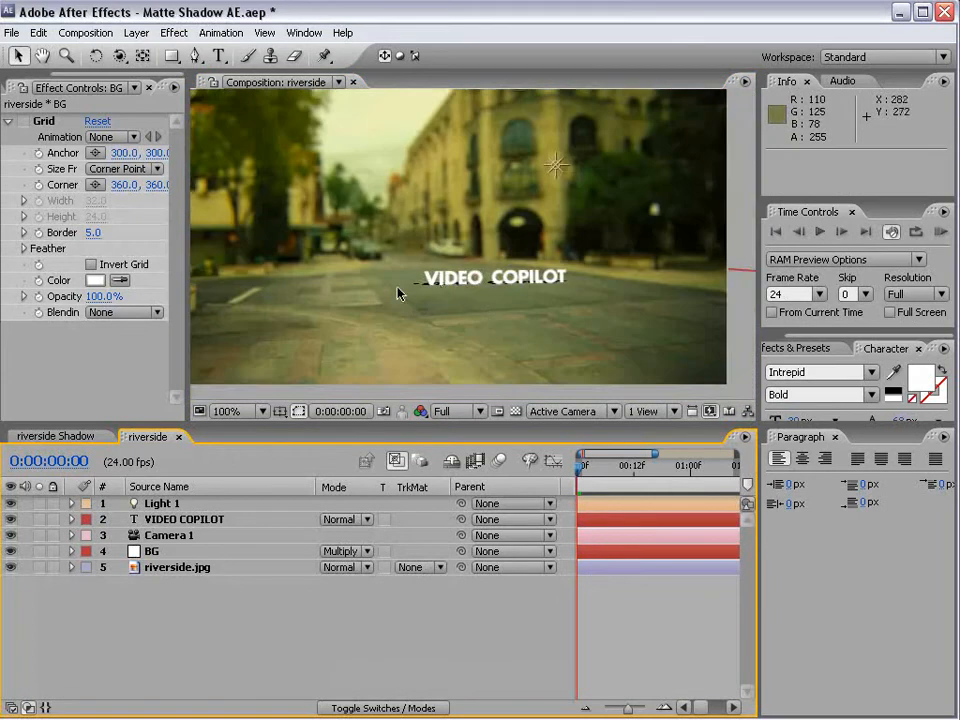
pyautogui.click(456, 343)
pyautogui.click(170, 504)
pyautogui.press('a')
pyautogui.press('a')
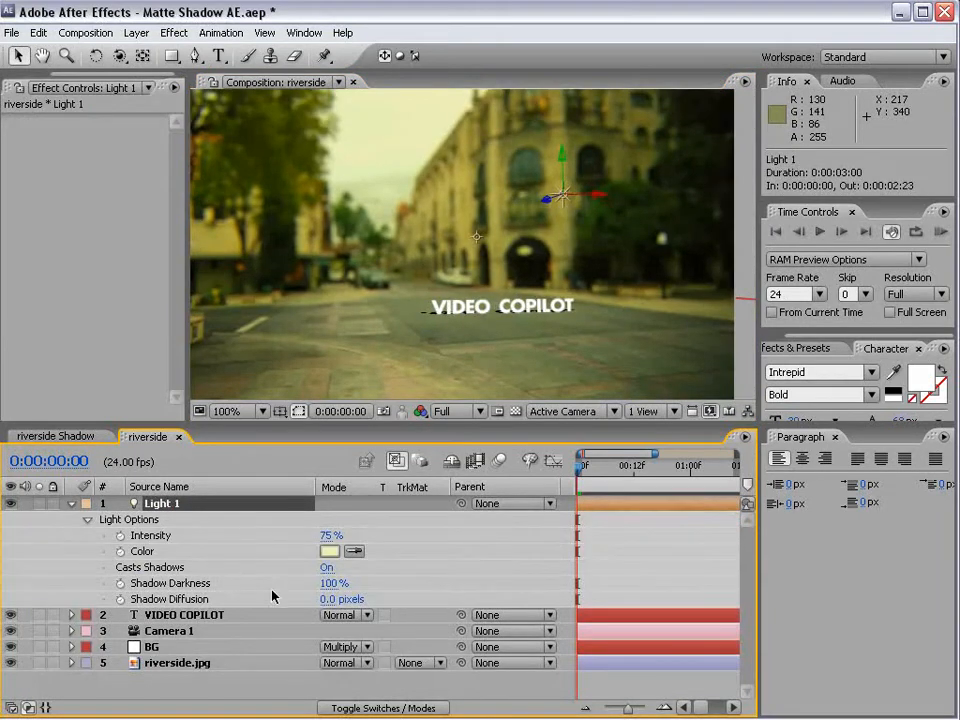
pyautogui.press('a')
pyautogui.press('a')
pyautogui.press('a')
pyautogui.press('a')
pyautogui.moveTo(325, 603); pyautogui.dragTo(413, 591)
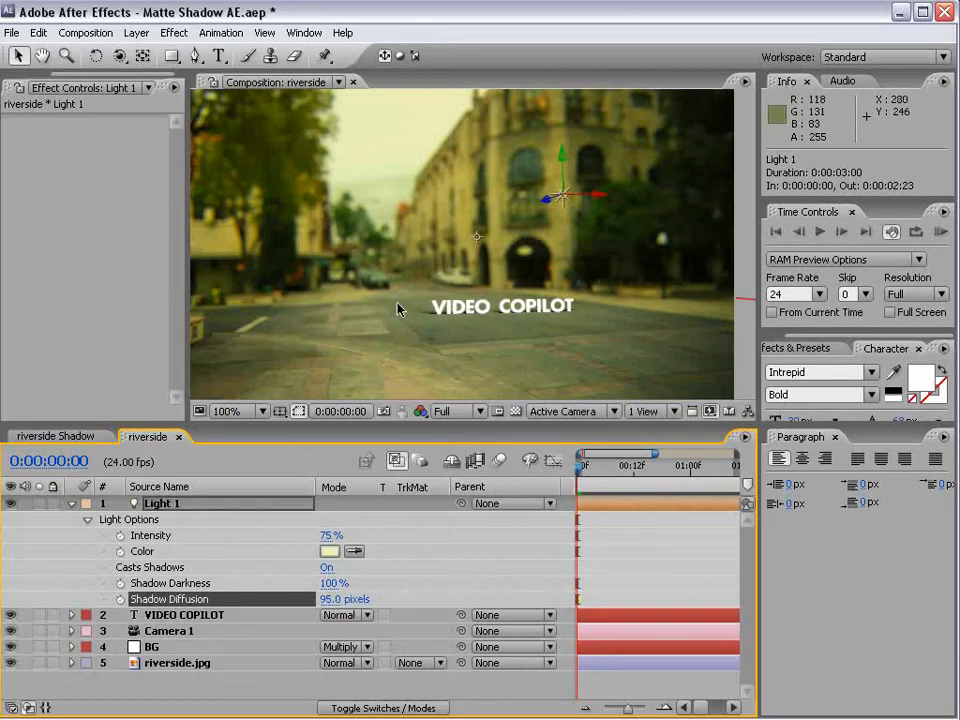
# Step: Rotate the VIDEO COPILOT text about its vertical axis and reposition it nearer the camera at about 128.3, 298.8, -119.3
pyautogui.click(180, 615)
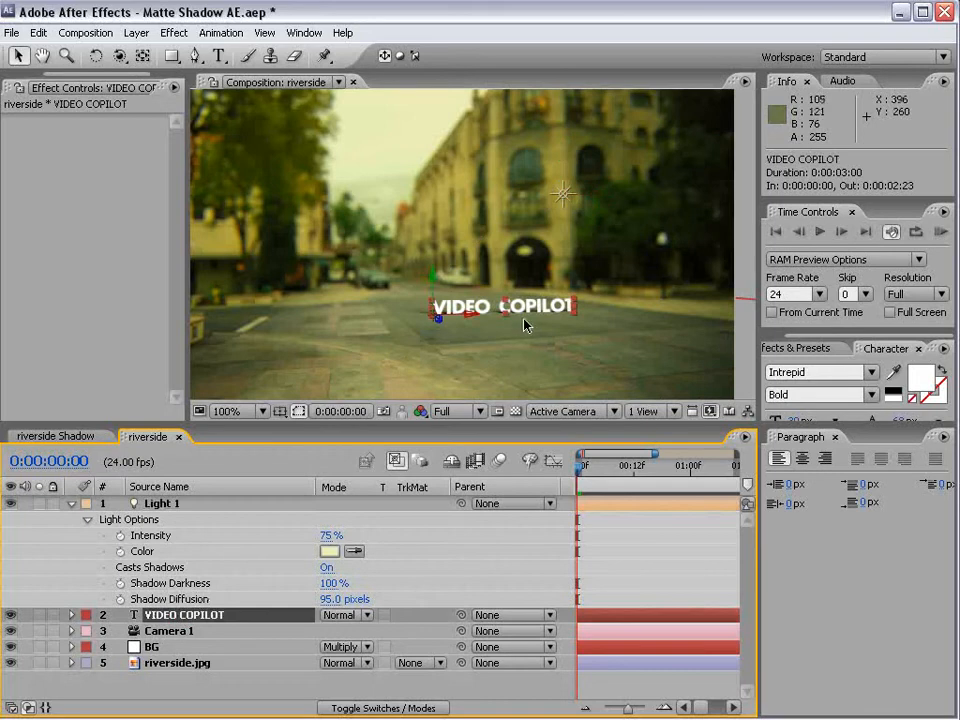
pyautogui.moveTo(440, 320); pyautogui.dragTo(515, 332)
pyautogui.press('w')
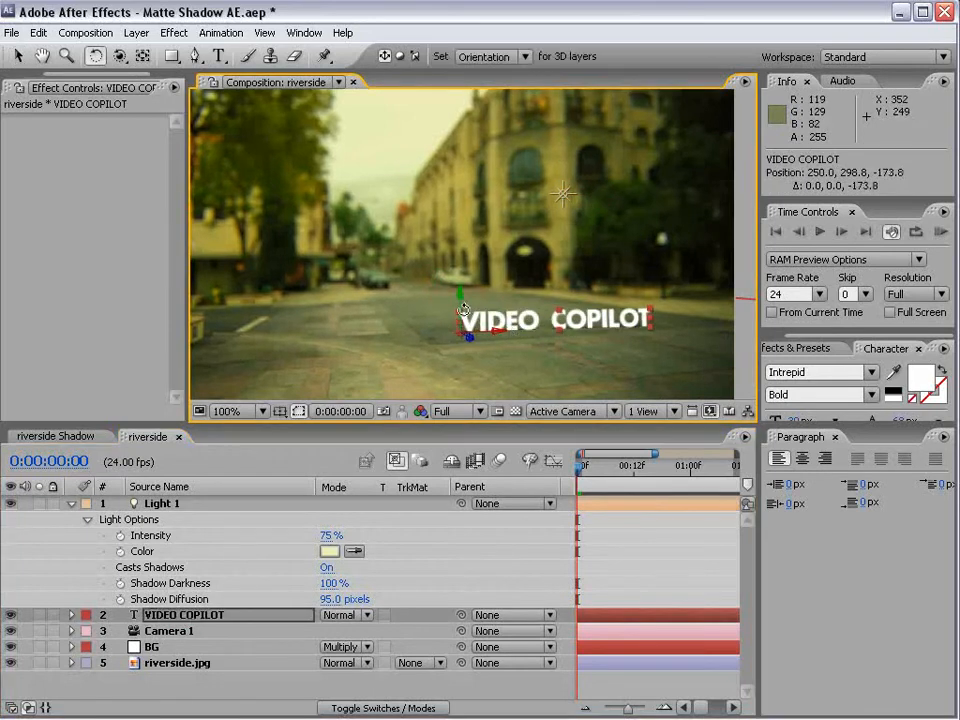
pyautogui.moveTo(455, 318); pyautogui.dragTo(433, 319)
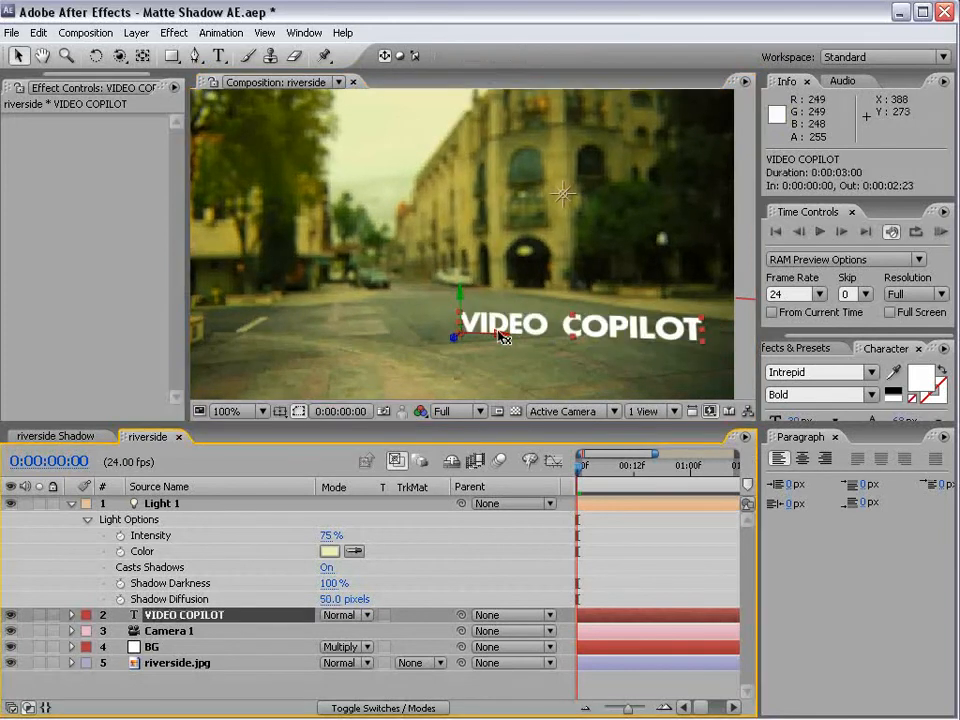
pyautogui.moveTo(499, 335); pyautogui.dragTo(376, 326)
# Step: Move Light 1 in the Top view to about X 141.7, Z -268.2, in front of the text, and return to Active Camera
pyautogui.click(563, 411)
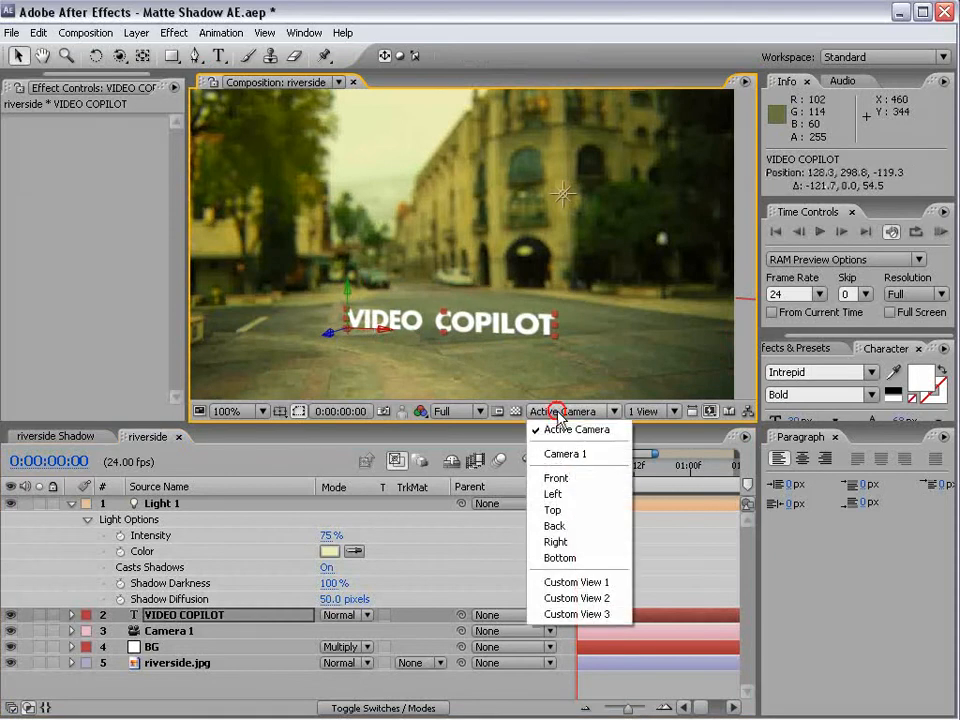
pyautogui.click(576, 510)
pyautogui.press('h')
pyautogui.moveTo(398, 267); pyautogui.dragTo(428, 214)
pyautogui.press(',')
pyautogui.press('v')
pyautogui.moveTo(505, 298); pyautogui.dragTo(395, 336)
pyautogui.press('.')
pyautogui.press('h')
pyautogui.moveTo(469, 328); pyautogui.dragTo(502, 282)
pyautogui.press('v')
pyautogui.moveTo(356, 369)
pyautogui.mouseDown()
pyautogui.moveTo(302, 206)
pyautogui.moveTo(481, 159)
pyautogui.moveTo(621, 330)
pyautogui.moveTo(437, 300)
pyautogui.moveTo(360, 352)
pyautogui.moveTo(365, 366)
pyautogui.mouseUp()
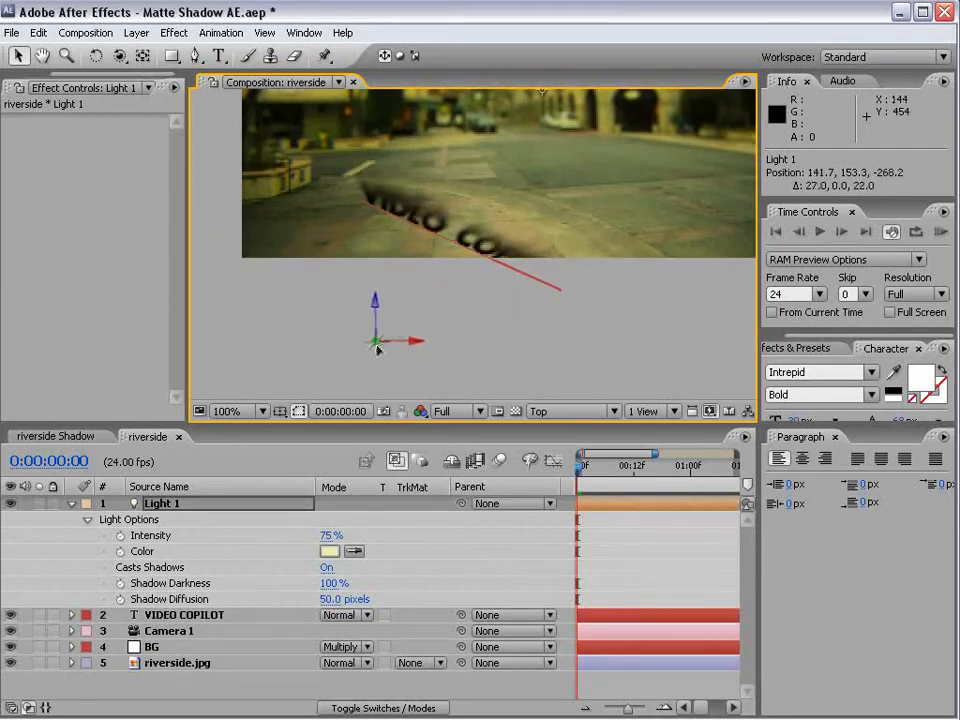
pyautogui.click(541, 411)
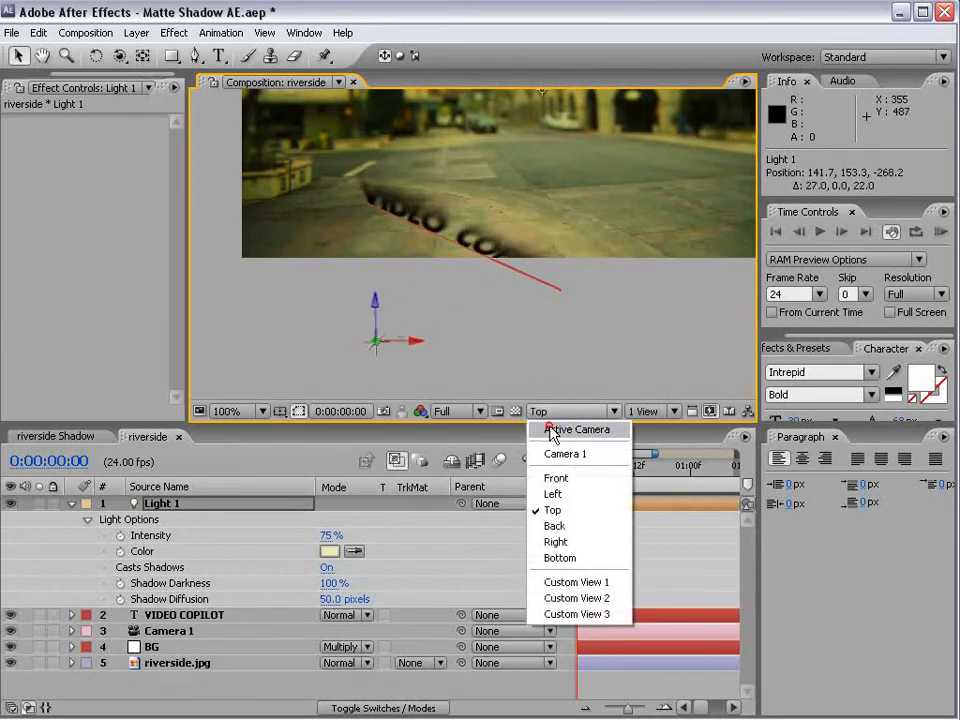
pyautogui.click(552, 431)
# Step: Pull Light 1 farther out in front of the text to about Z -392.2
pyautogui.press('h')
pyautogui.moveTo(544, 163); pyautogui.dragTo(519, 245)
pyautogui.press('v')
pyautogui.press('.')
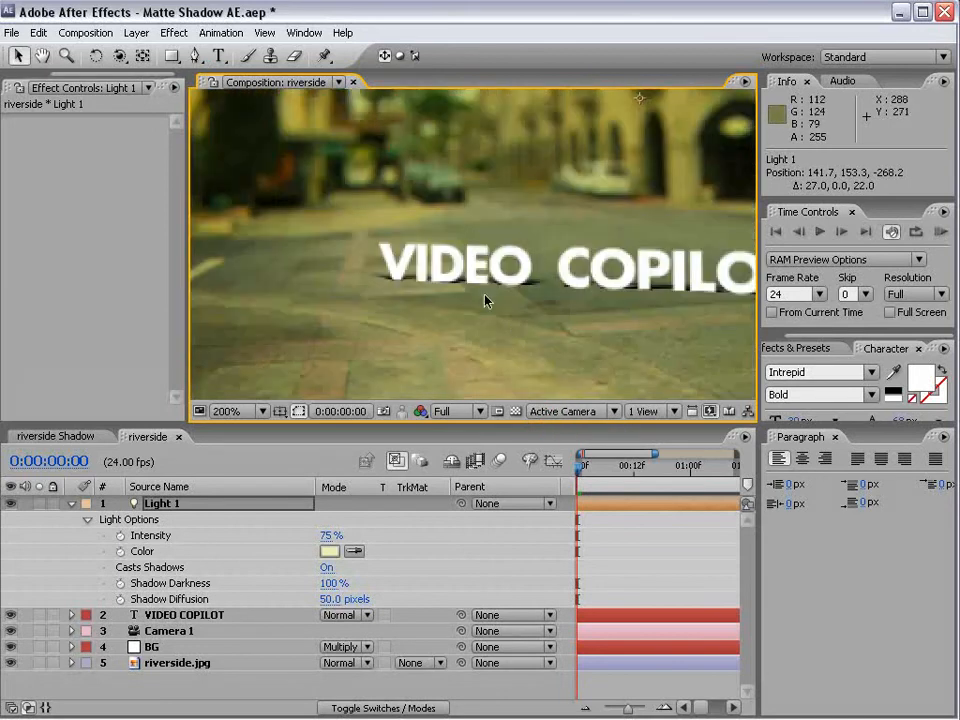
pyautogui.press(',')
pyautogui.moveTo(441, 112); pyautogui.dragTo(237, 1)
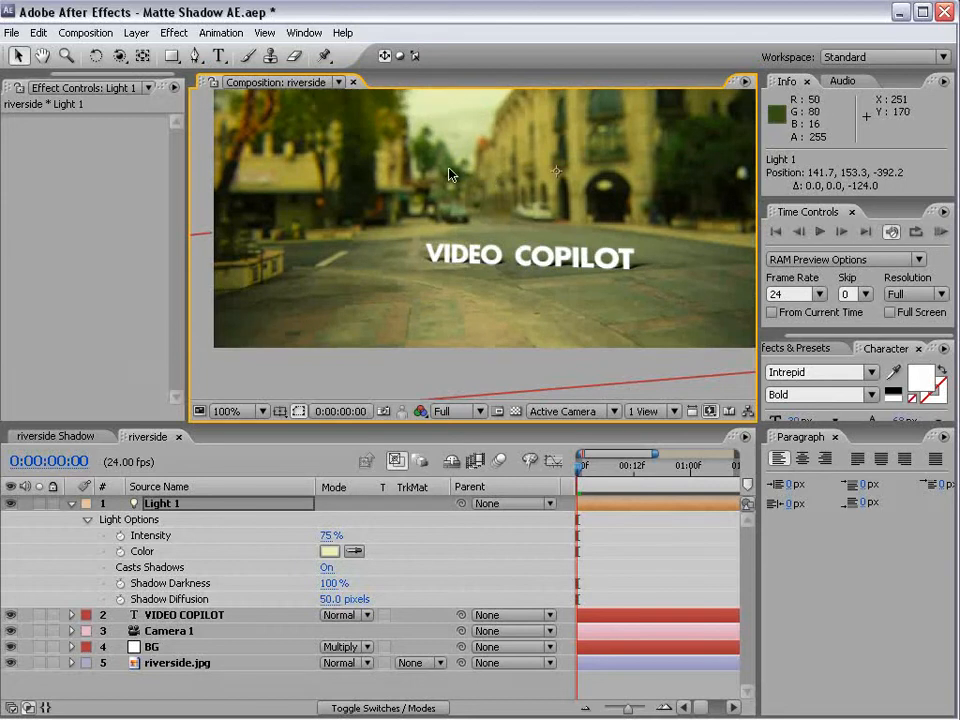
# Step: Raise the VIDEO COPILOT text slightly to about Y 297.8
pyautogui.click(535, 257)
pyautogui.press('.')
pyautogui.press('space')
pyautogui.moveTo(547, 299); pyautogui.dragTo(455, 314)
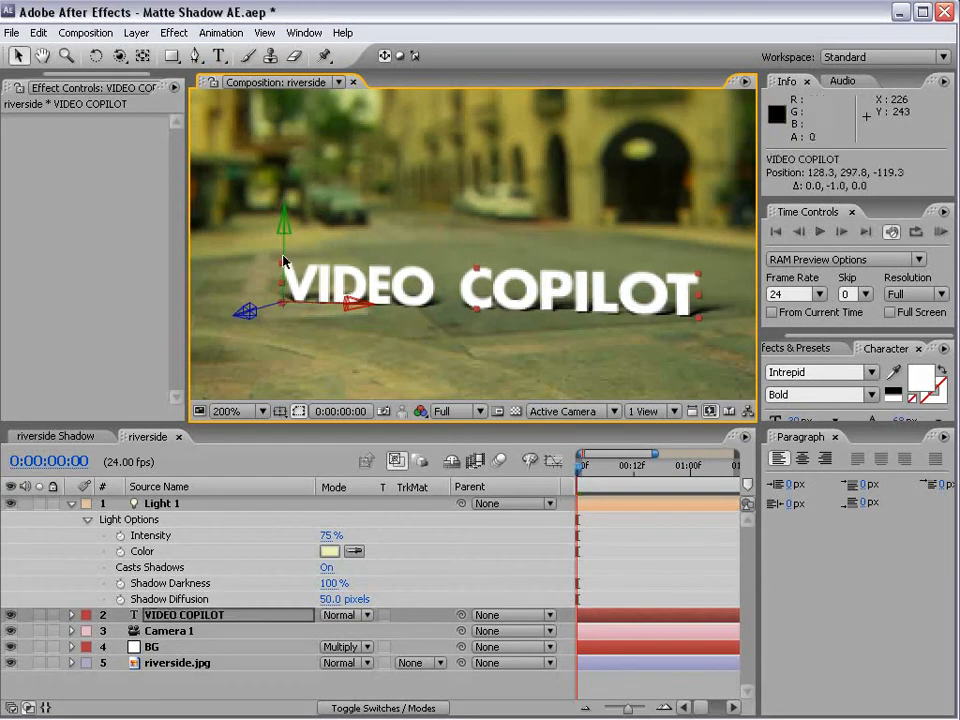
# Step: Scale the VIDEO COPILOT text up to about 136%
pyautogui.click(600, 478)
pyautogui.press(',')
pyautogui.click(538, 264)
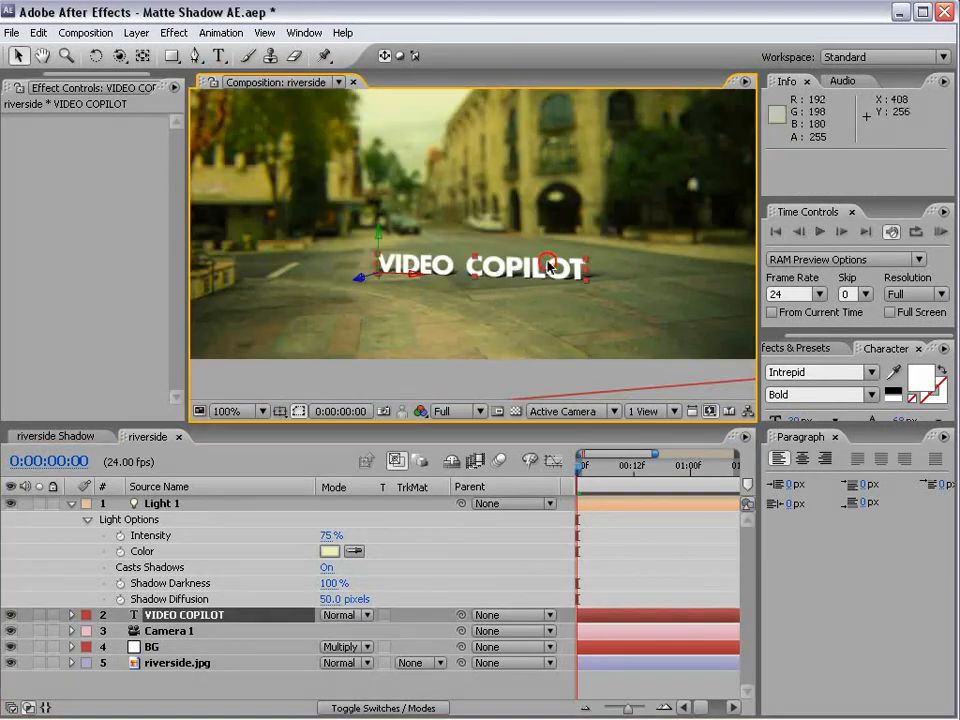
pyautogui.moveTo(588, 262); pyautogui.dragTo(673, 261)
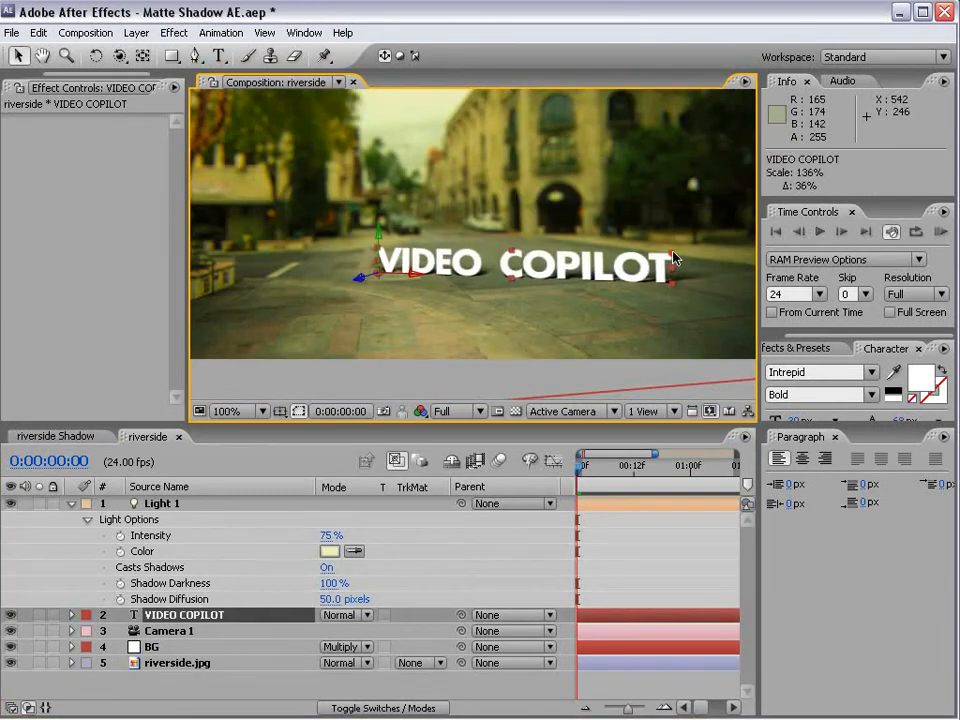
# Step: Apply a Ramp effect to the VIDEO COPILOT text, sampling its end color from the pale sky and its start color from the golden building
pyautogui.click(180, 33)
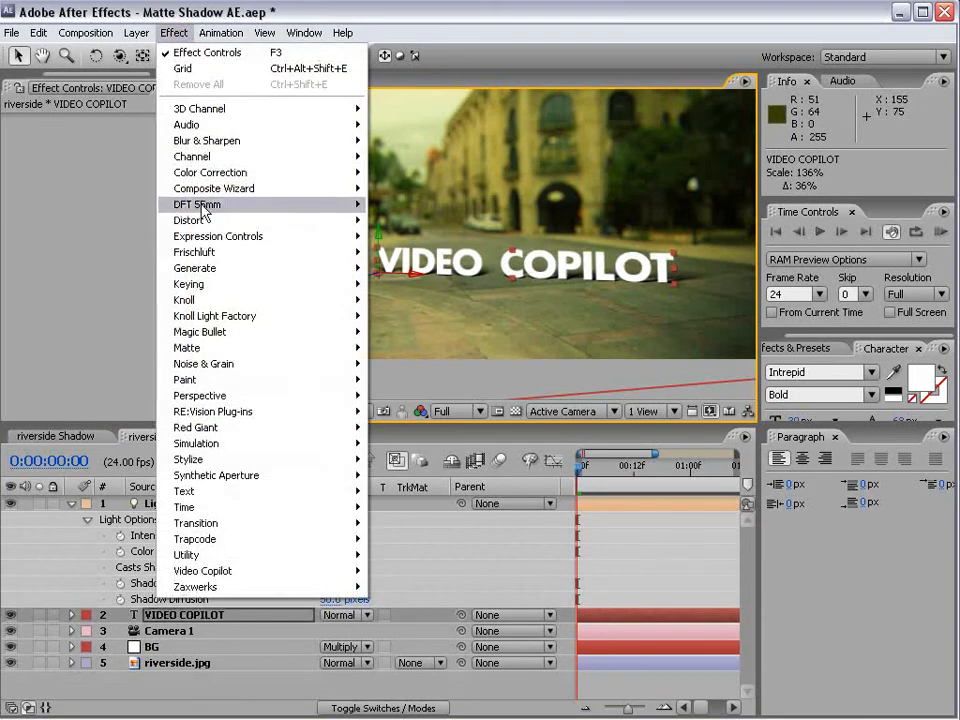
pyautogui.moveTo(223, 334)
pyautogui.moveTo(208, 268)
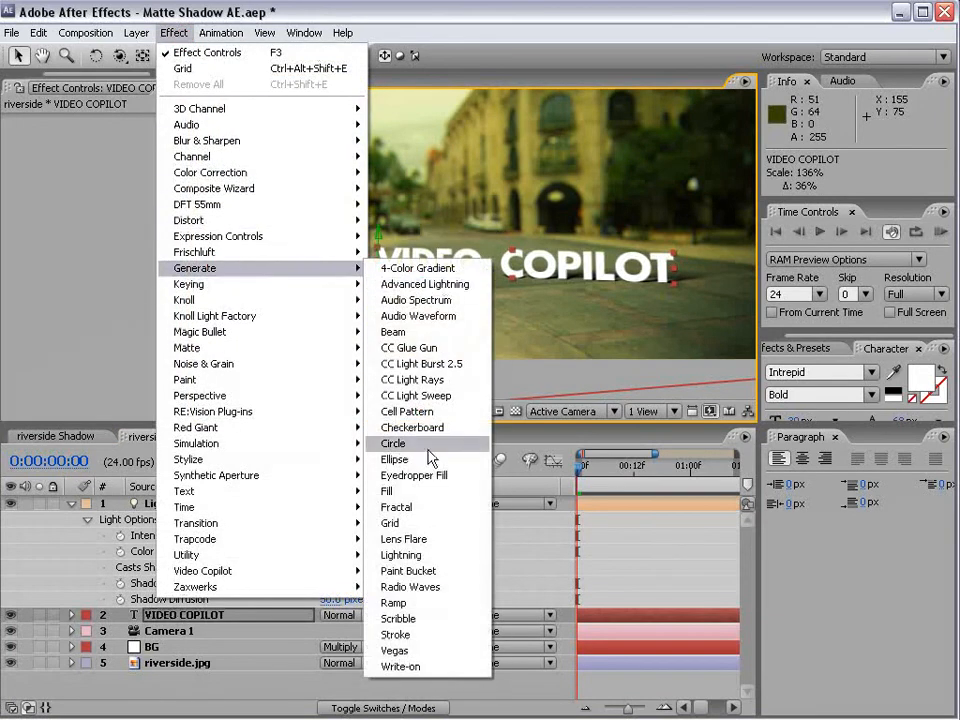
pyautogui.click(418, 598)
pyautogui.click(121, 200)
pyautogui.click(420, 101)
pyautogui.click(121, 170)
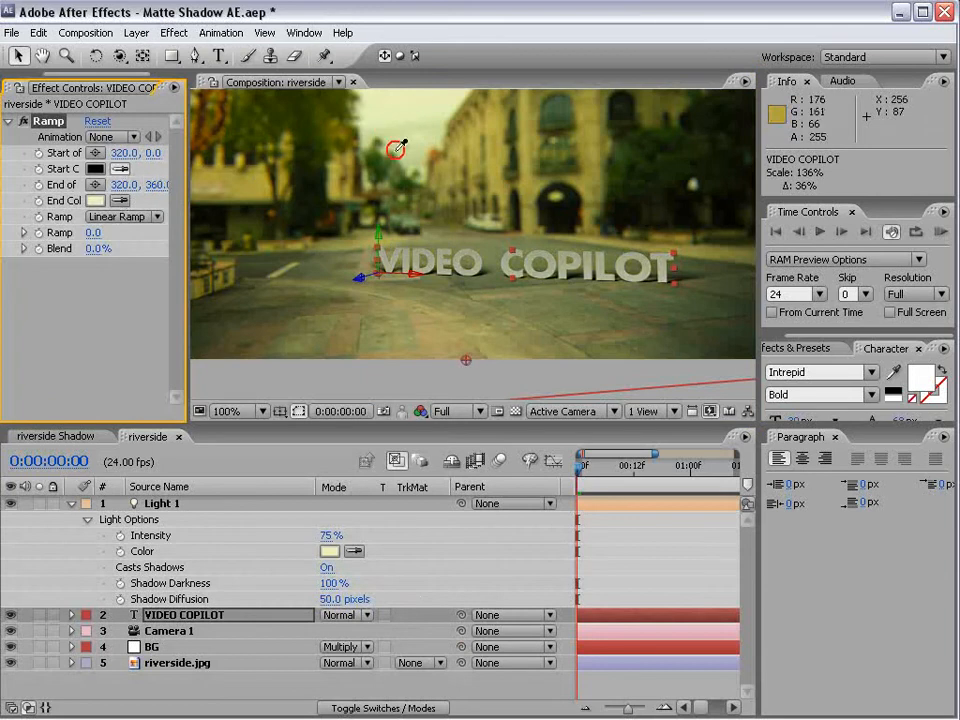
pyautogui.click(505, 127)
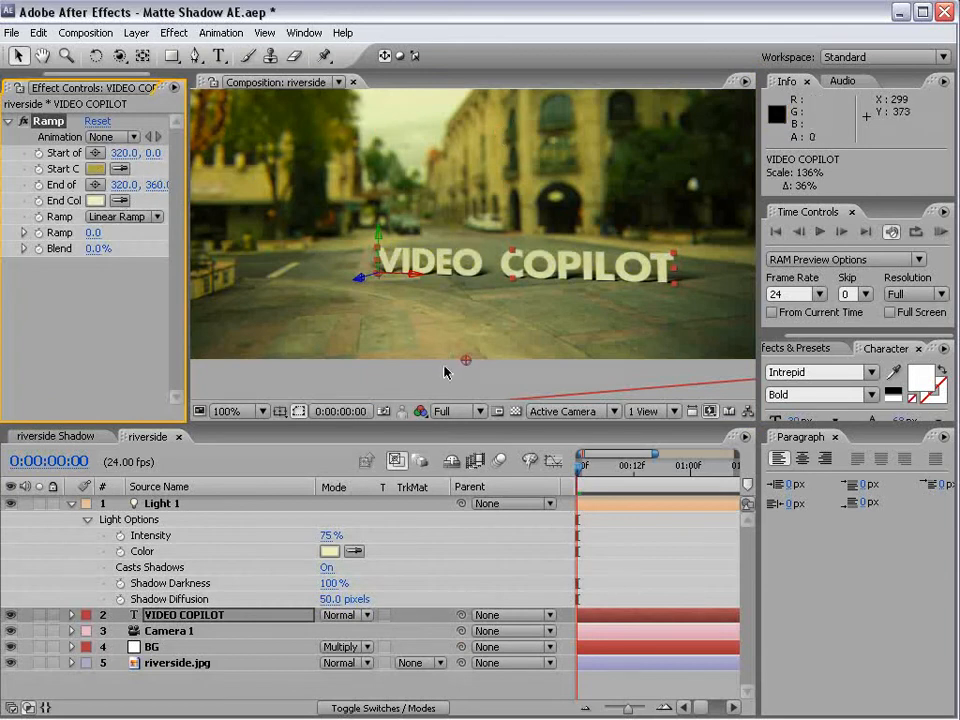
# Step: Place the ramp's start point on the text at about 290, 256 and set the ramp shape to Radial Ramp
pyautogui.moveTo(470, 133); pyautogui.dragTo(463, 252)
pyautogui.click(125, 216)
pyautogui.click(130, 236)
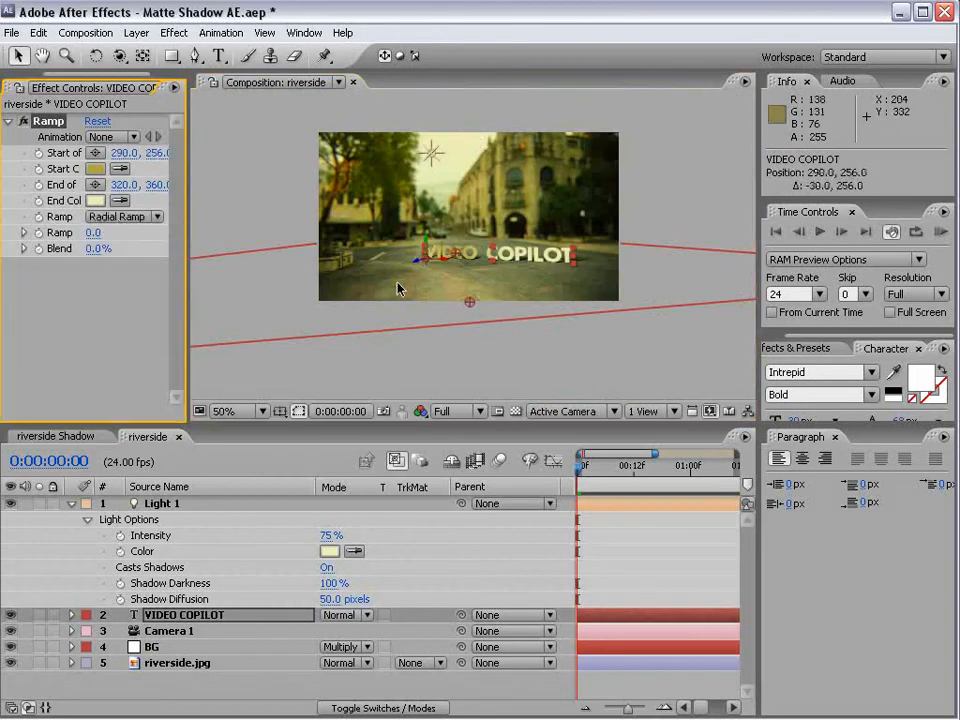
# Step: Sample the golden start color as the ramp's end color, and pick a pale yellow as its start color
pyautogui.click(120, 203)
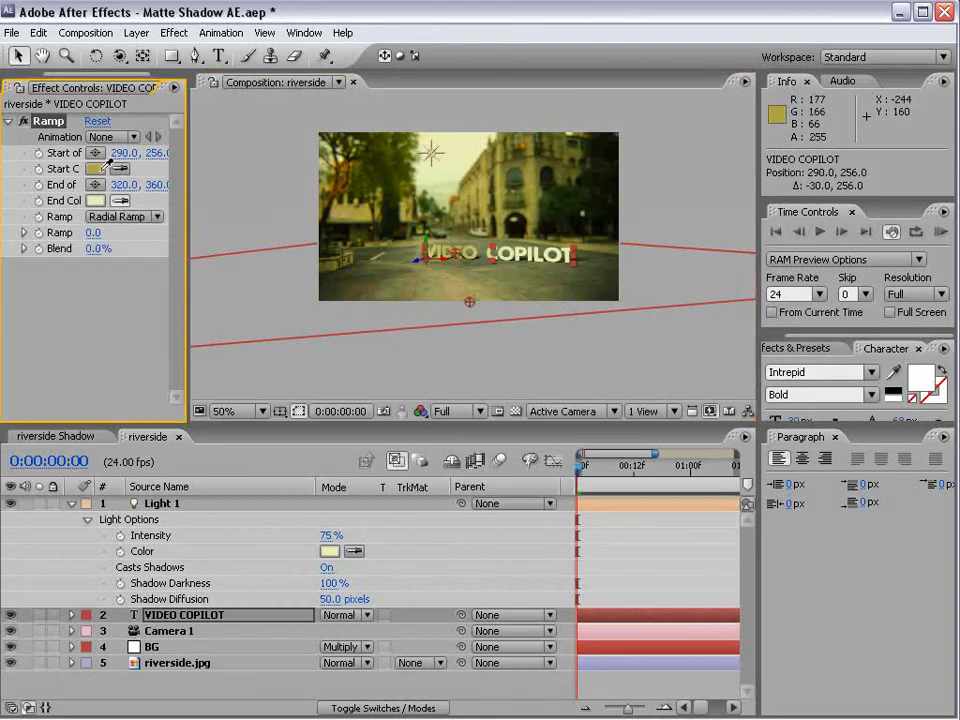
pyautogui.click(95, 168)
pyautogui.click(95, 168)
pyautogui.click(345, 347)
pyautogui.click(677, 336)
pyautogui.press('.')
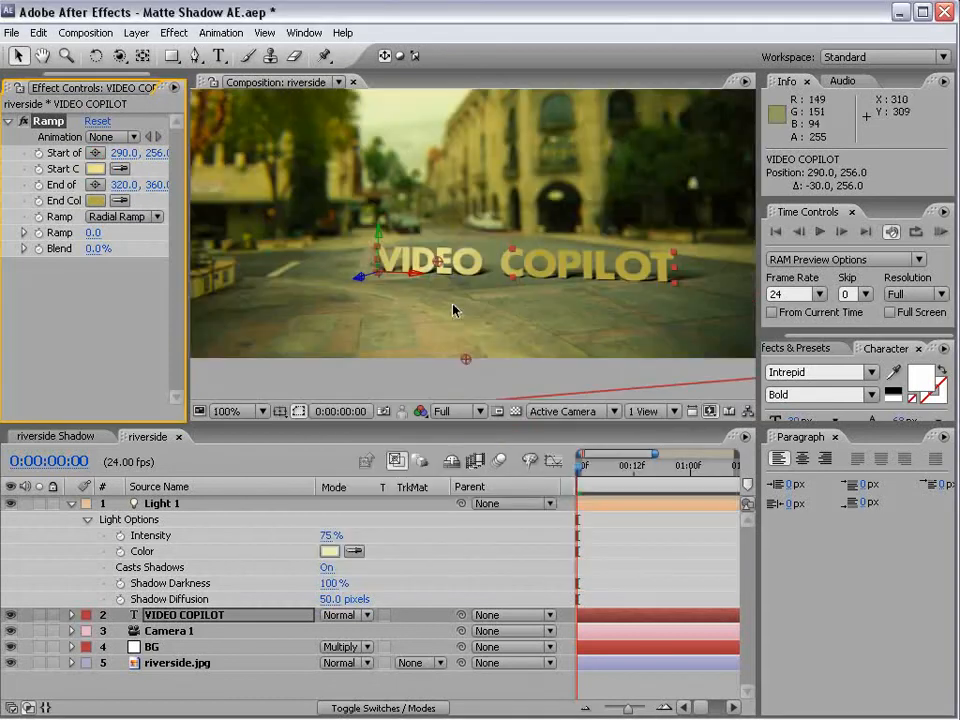
# Step: Move the ramp's end point to about 531, 395 and start point to about 316, 260, and resample the start color from the sky
pyautogui.moveTo(466, 359); pyautogui.dragTo(663, 392)
pyautogui.moveTo(438, 262); pyautogui.dragTo(463, 265)
pyautogui.click(121, 169)
pyautogui.click(394, 107)
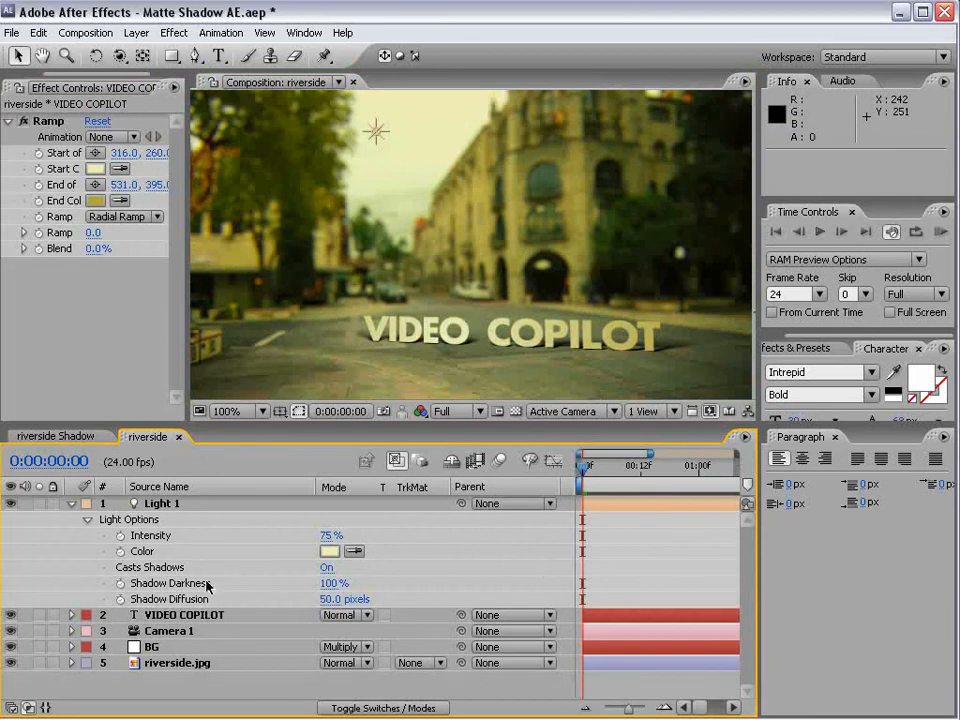
# Step: Try lifting the VIDEO COPILOT text above the street to preview its shadow enlarged, and undo the move
pyautogui.click(185, 614)
pyautogui.moveTo(370, 325); pyautogui.dragTo(366, 305)
pyautogui.click(571, 548)
pyautogui.press('`')
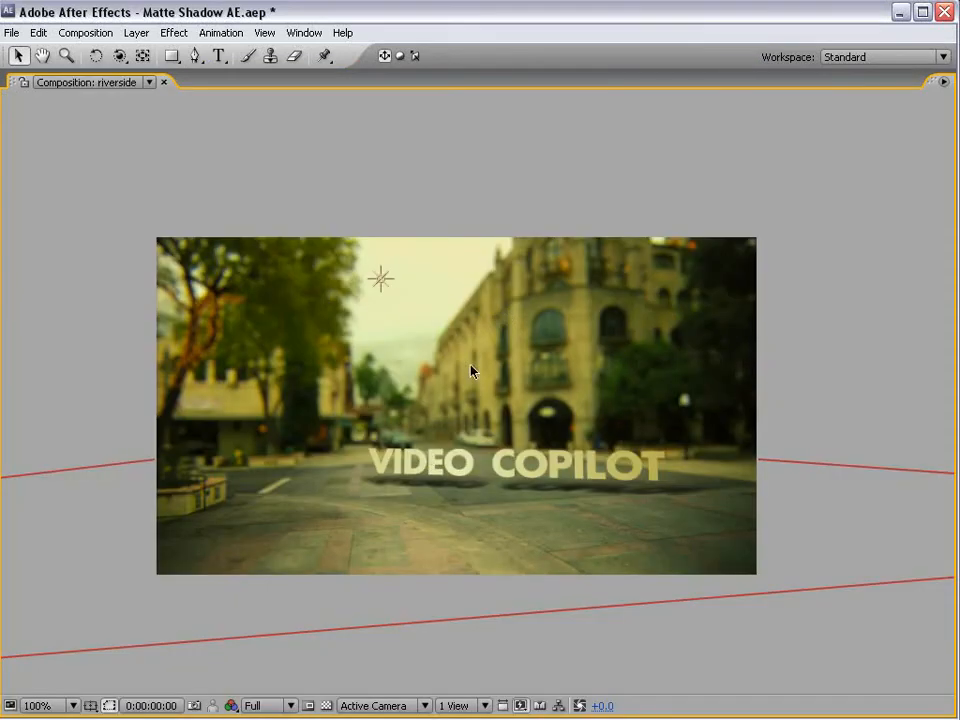
pyautogui.press('`')
pyautogui.scroll(-1, 527, 335)
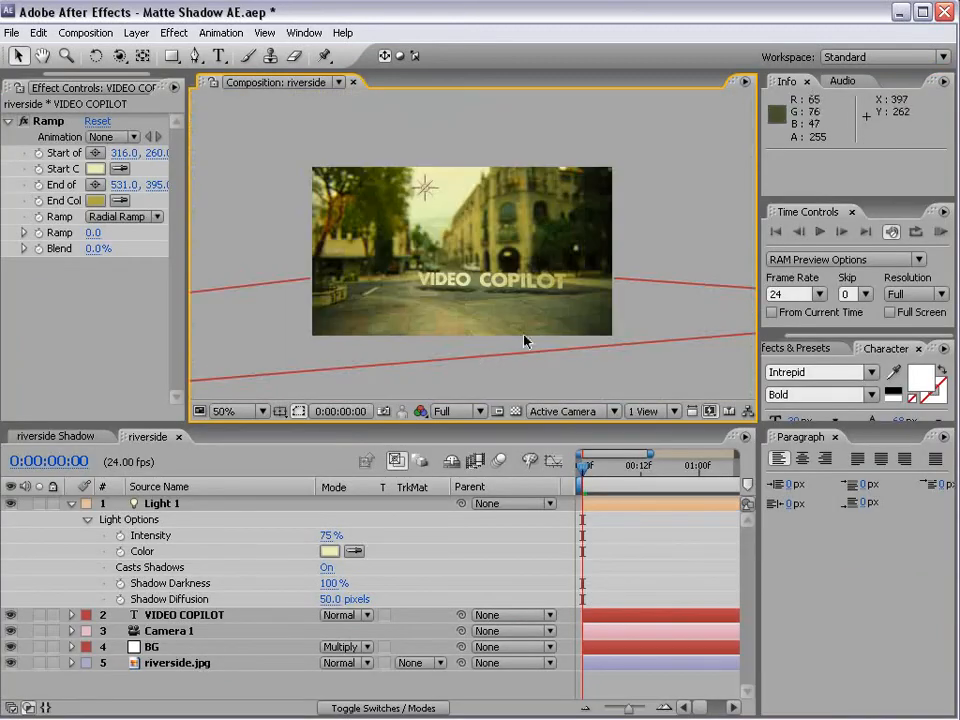
pyautogui.hotkey('ctrl', 'z')
pyautogui.scroll(1, 465, 246)
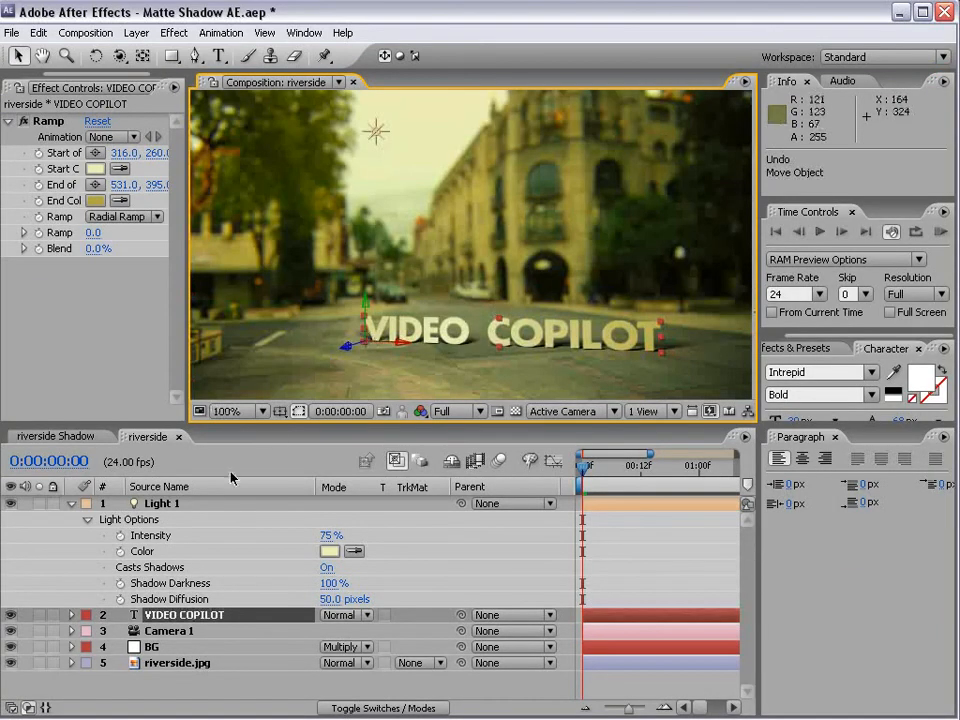
# Step: Duplicate the VIDEO COPILOT text layer and rotate the copy about its vertical axis so it runs toward the camera
pyautogui.hotkey('ctrl', 'd')
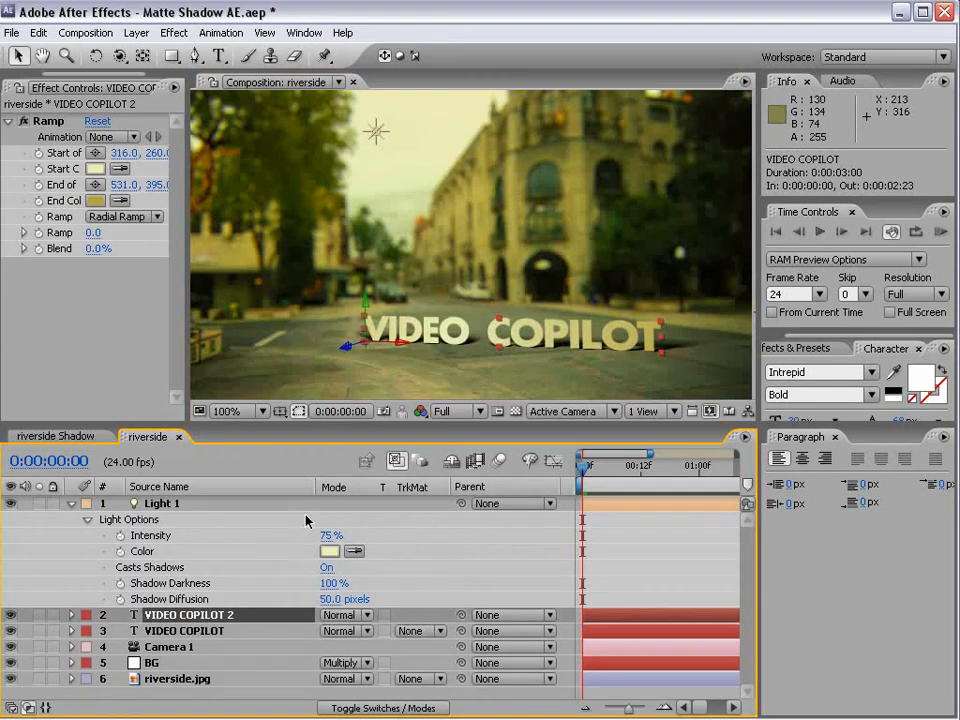
pyautogui.press('w')
pyautogui.moveTo(356, 322); pyautogui.dragTo(303, 340)
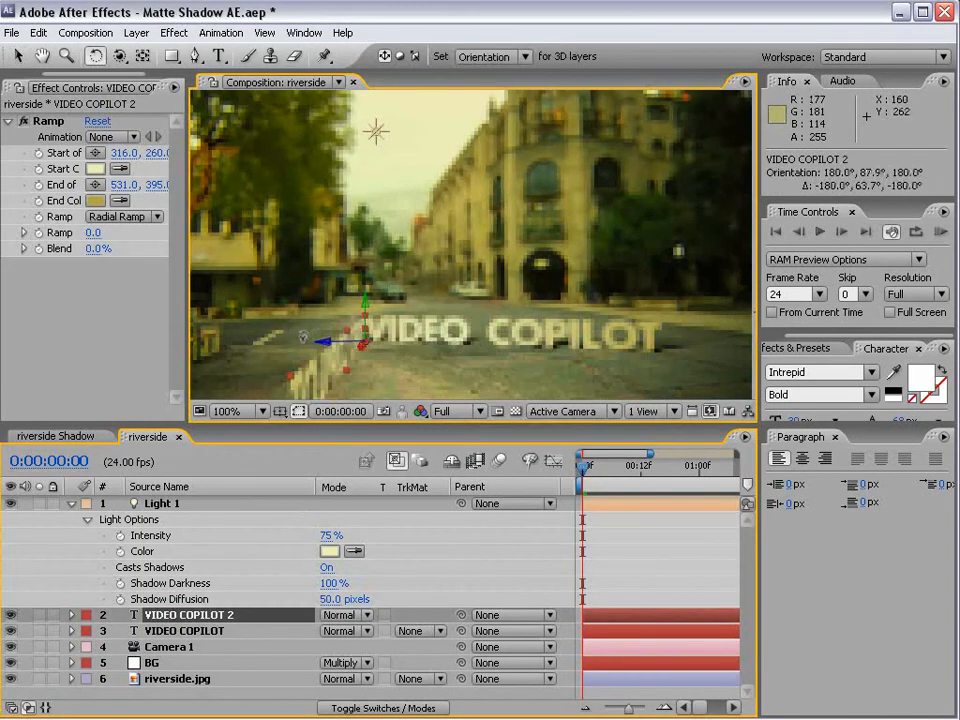
pyautogui.press('v')
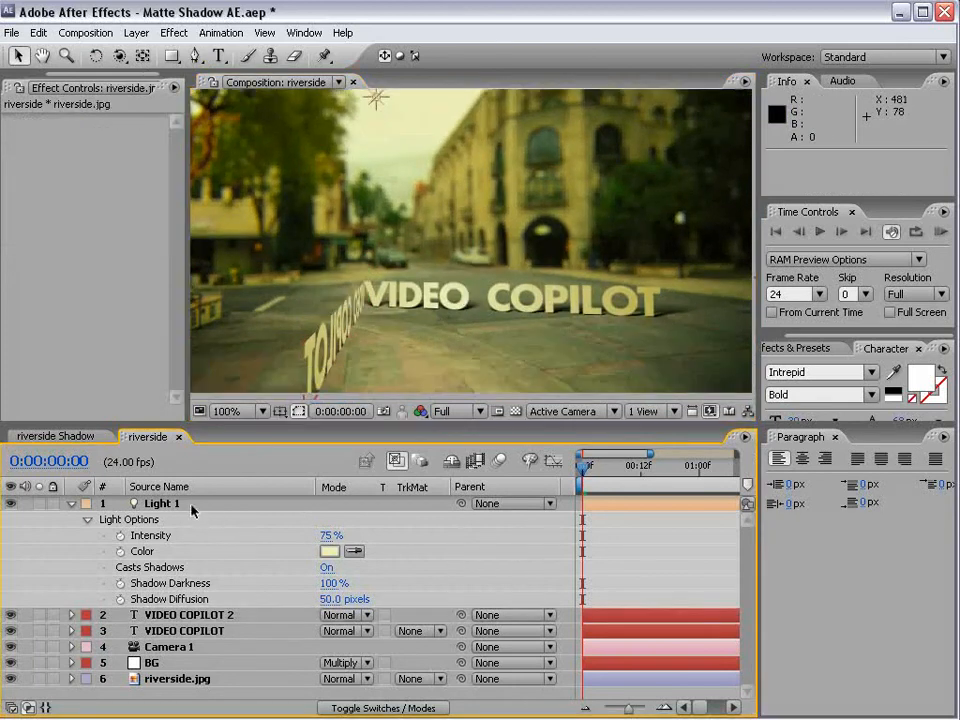
# Step: Move Light 1 along its X axis to about X 260.4
pyautogui.click(206, 506)
pyautogui.moveTo(413, 106); pyautogui.dragTo(416, 103)
pyautogui.moveTo(488, 104); pyautogui.dragTo(521, 139)
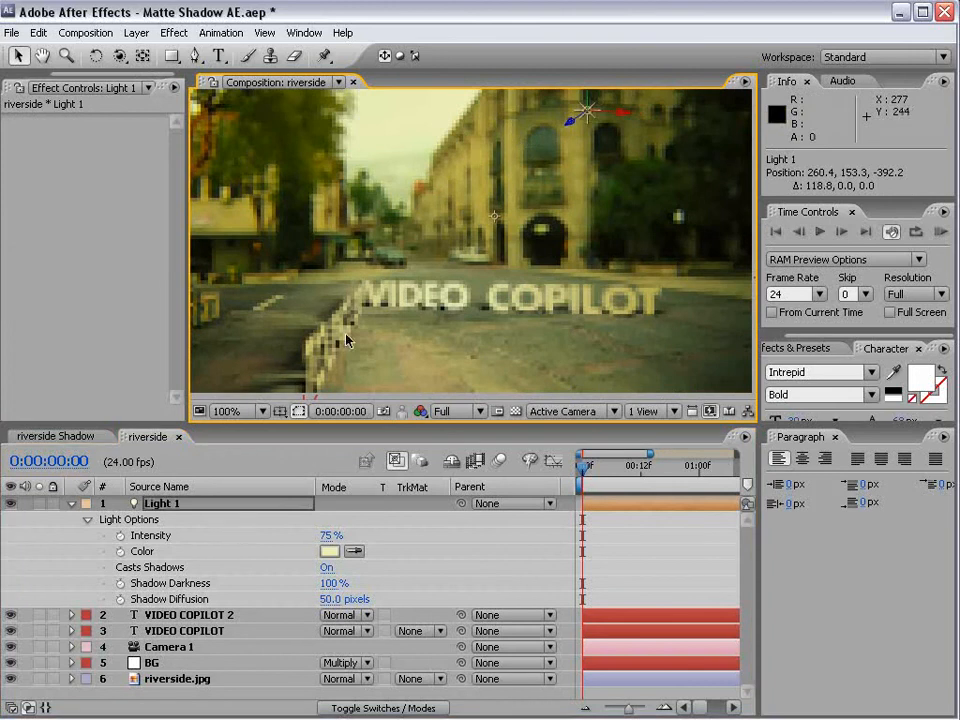
# Step: Scale the original VIDEO COPILOT text down slightly and slide it along its X axis away from the duplicate
pyautogui.click(402, 300)
pyautogui.moveTo(663, 290); pyautogui.dragTo(634, 295)
pyautogui.moveTo(505, 297); pyautogui.dragTo(562, 292)
pyautogui.hotkey('ctrl', 'z')
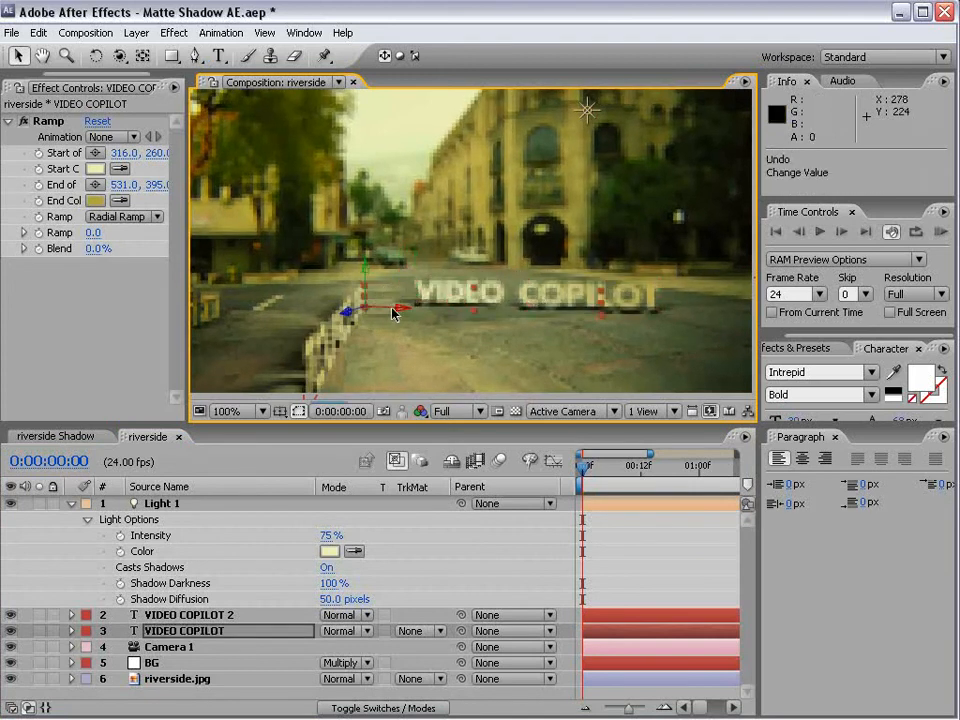
pyautogui.moveTo(399, 313); pyautogui.dragTo(443, 328)
pyautogui.click(643, 567)
pyautogui.press('space')
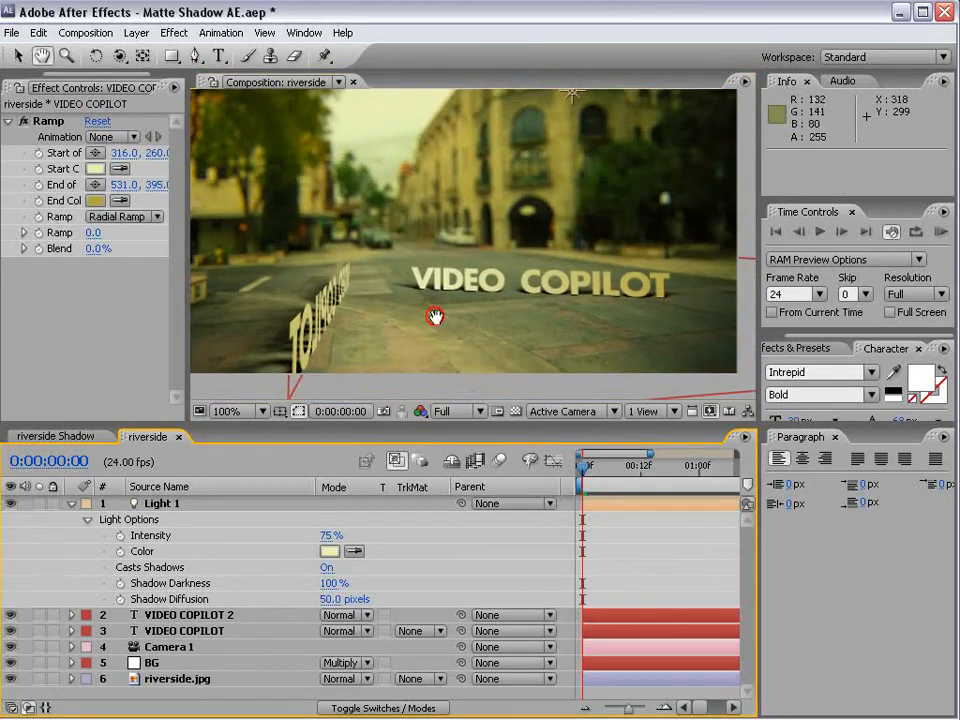
# Step: Enlarge the composition view and rotate the duplicate text about its vertical axis, swinging its near end away from the original text
pyautogui.press('`')
pyautogui.click(354, 489)
pyautogui.press('w')
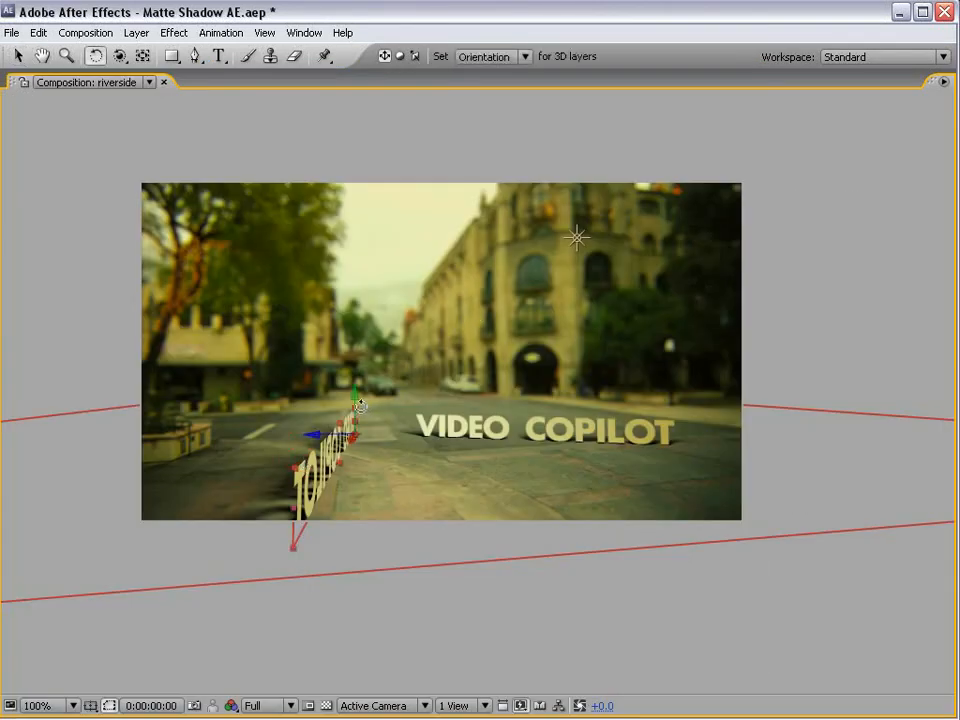
pyautogui.moveTo(348, 410); pyautogui.dragTo(266, 444)
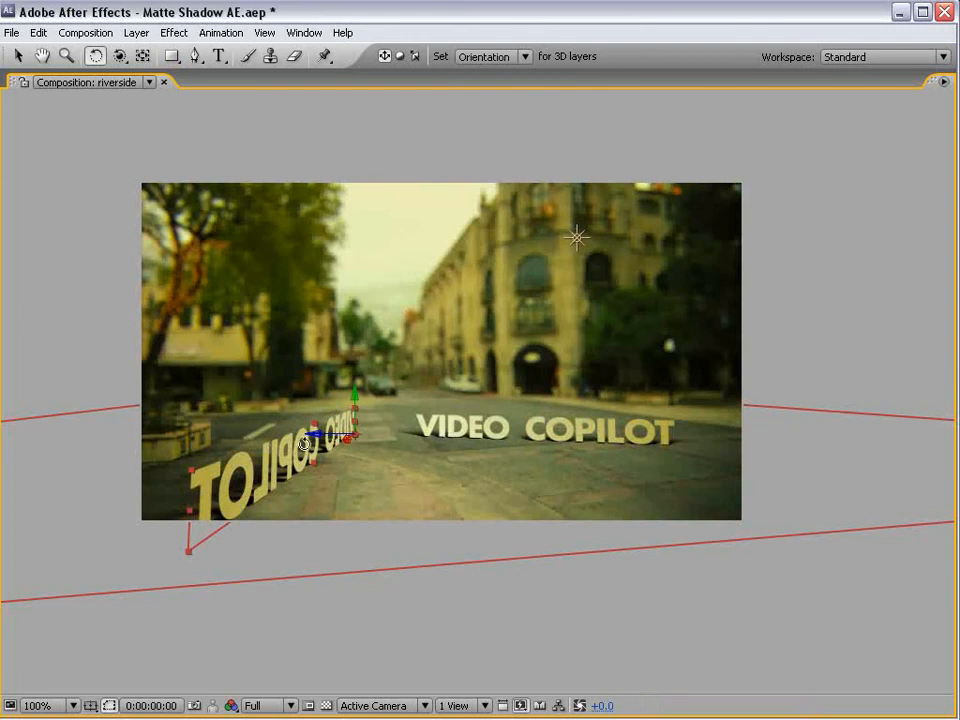
# Step: Replace the wording of the original VIDEO COPILOT text with GUNNERSON
pyautogui.click(218, 56)
pyautogui.click(540, 422)
pyautogui.tripleClick(548, 428)
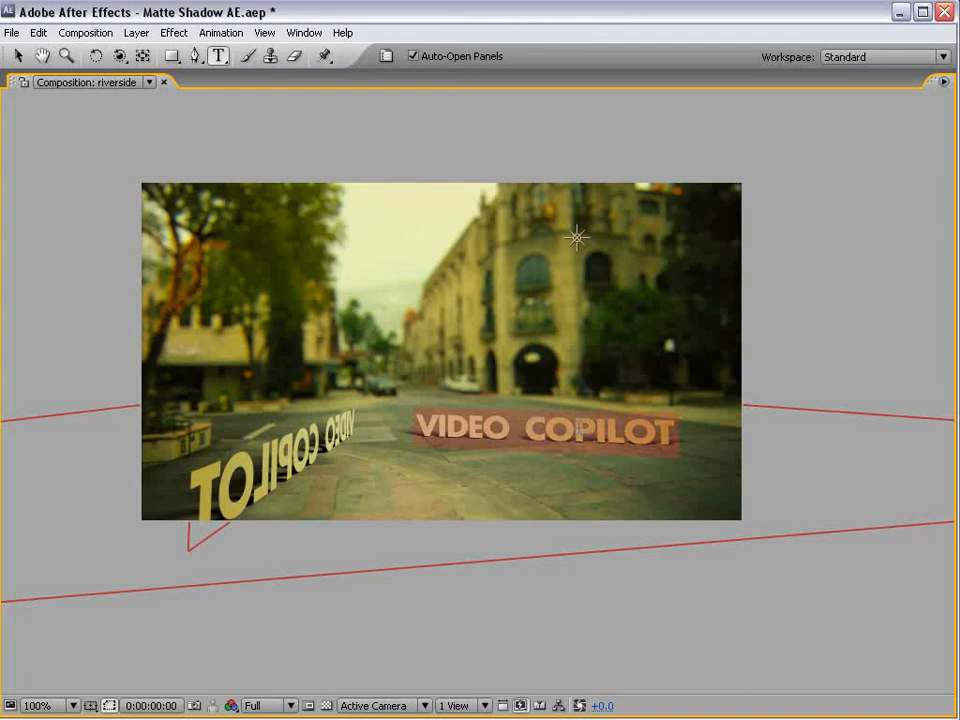
pyautogui.write('GUNNERSON')
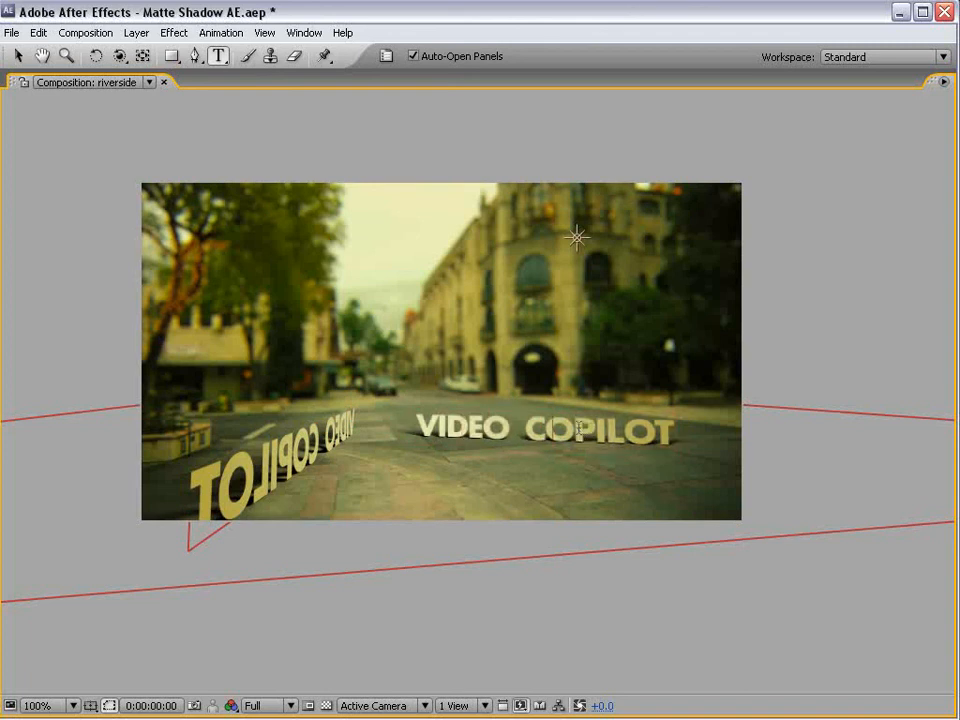
pyautogui.click(20, 55)
# Step: Rotate the VIDEO COPILOT 2 text about its vertical axis so its near end swings toward the street's center and reads unmirrored
pyautogui.click(287, 465)
pyautogui.press('w')
pyautogui.moveTo(362, 408); pyautogui.dragTo(369, 406)
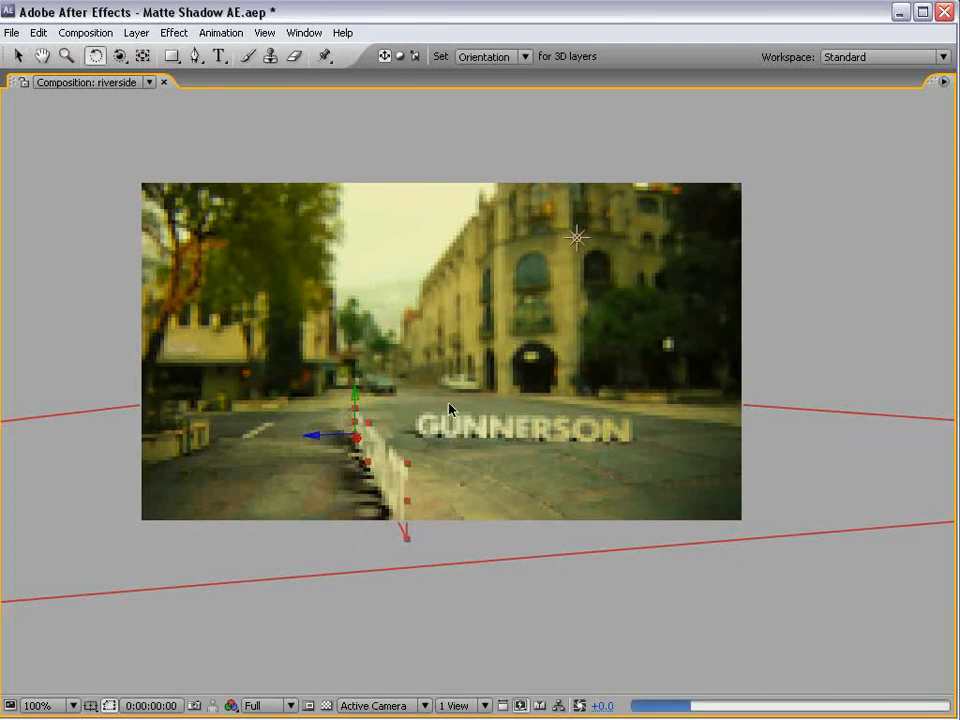
pyautogui.press('v')
pyautogui.click(643, 583)
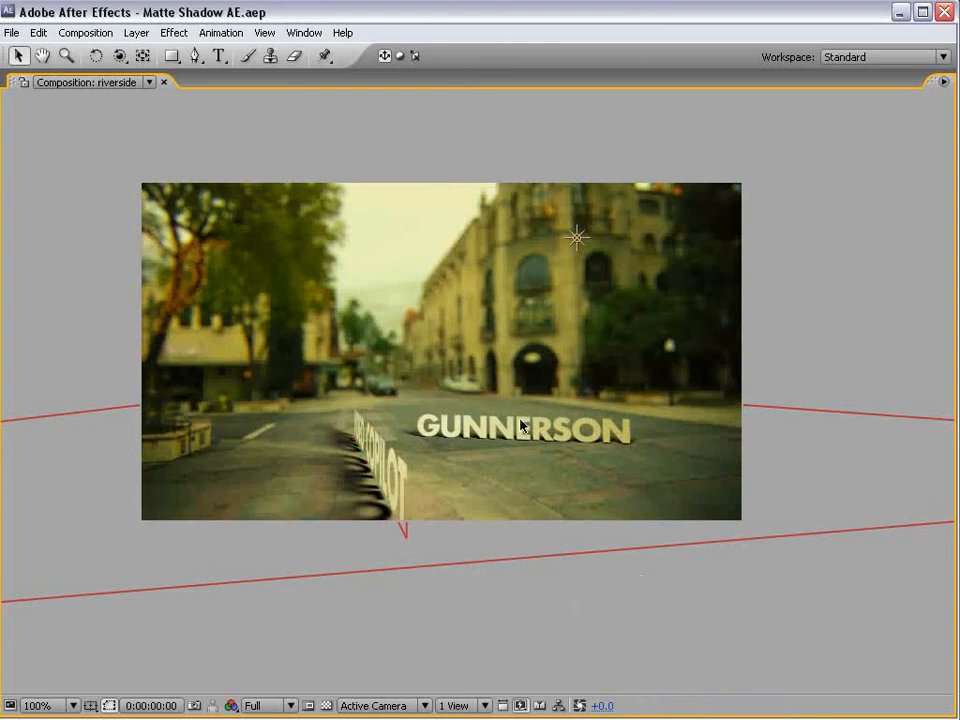
# Step: Rotate the GUNNERSON text to face the camera more directly and push it farther back into the street
pyautogui.press('w')
pyautogui.click(425, 422)
pyautogui.moveTo(421, 419); pyautogui.dragTo(443, 401)
pyautogui.hotkey('ctrl', 'z')
pyautogui.press('v')
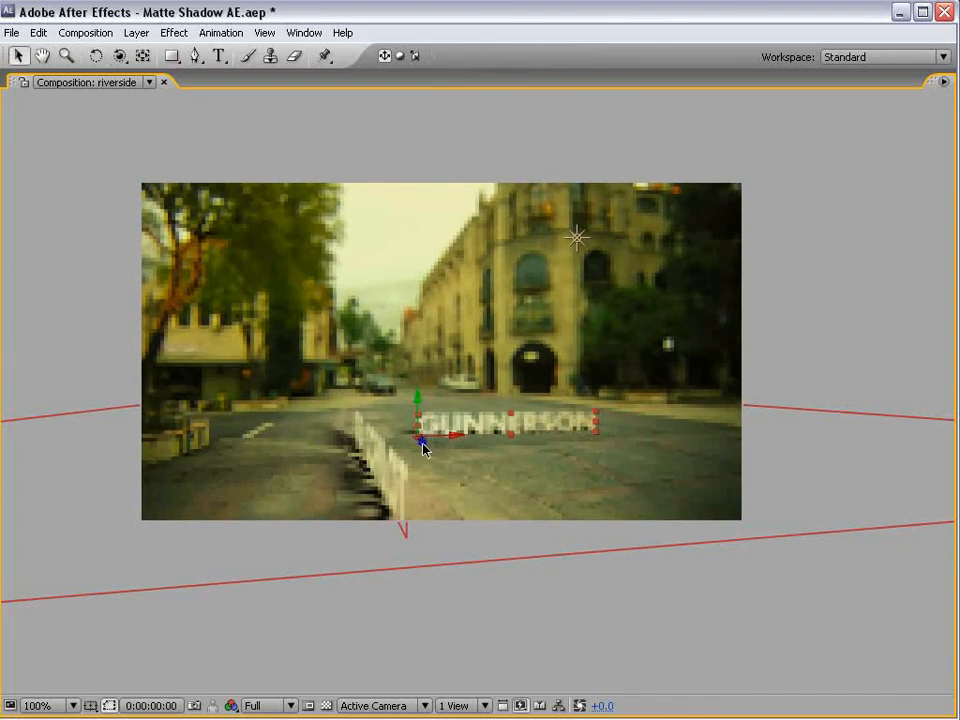
pyautogui.moveTo(398, 428); pyautogui.dragTo(431, 354)
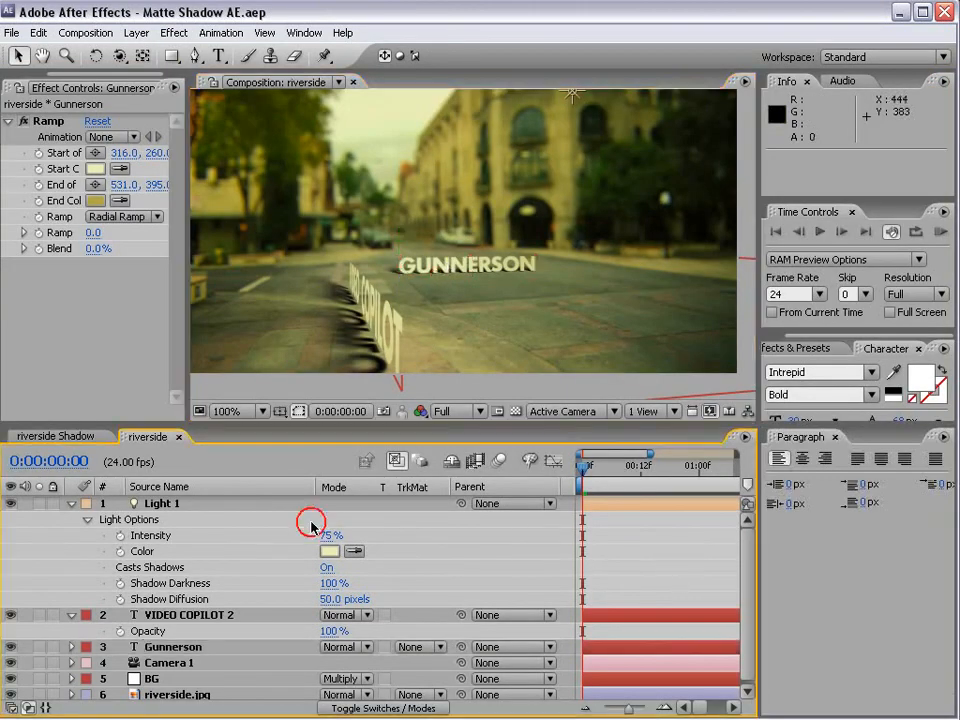
# Step: Collapse the expanded properties of all layers in the timeline and deselect everything
pyautogui.hotkey('ctrl', 'a')
pyautogui.click(70, 507)
pyautogui.click(225, 670)
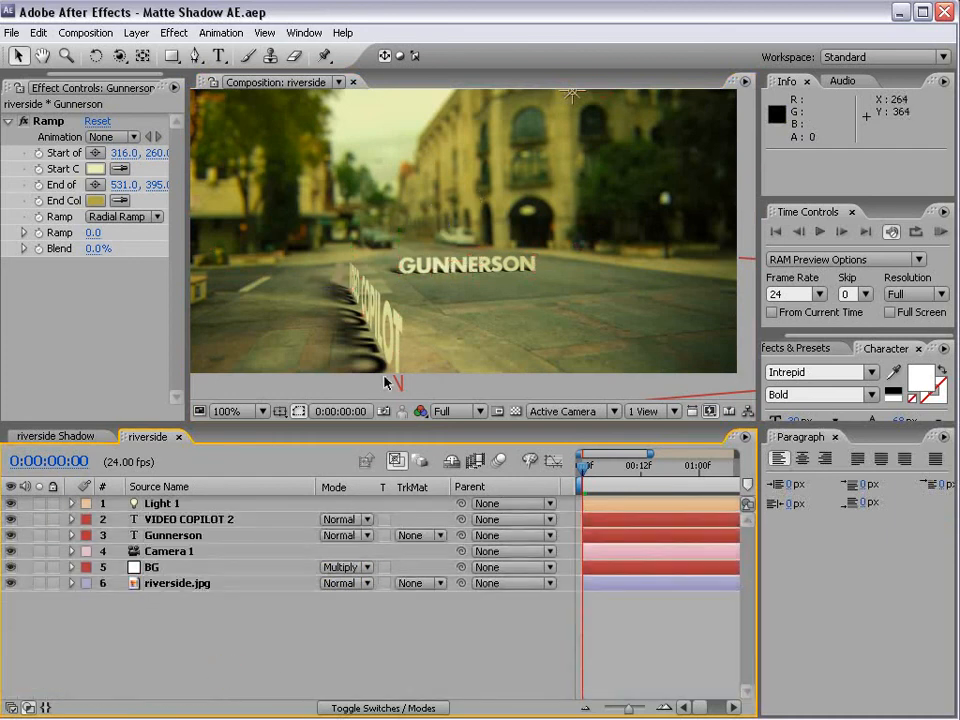